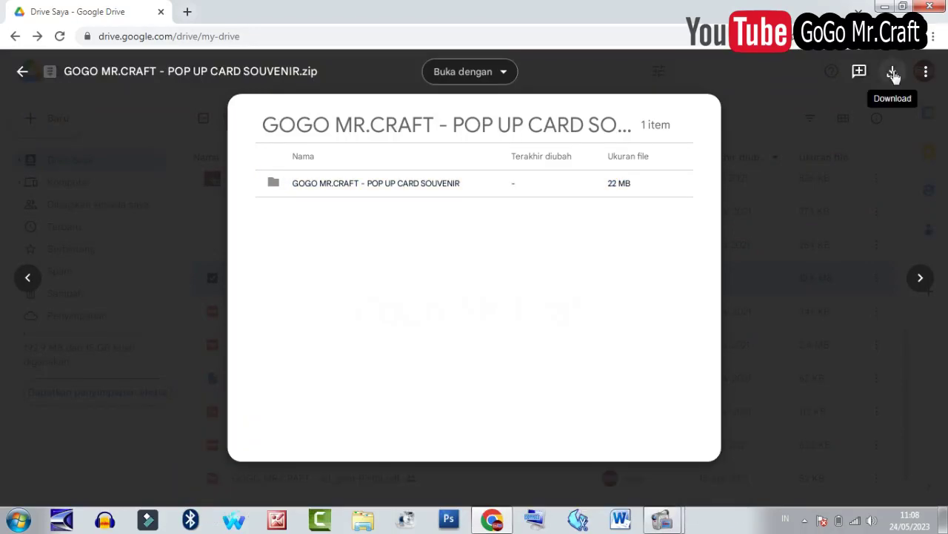
Download the pop-up card souvenir archive, open its folder in WinRAR and select macaroni.zip.
{"action": "left_click", "coordinate": [893, 72]}
{"action": "left_click", "coordinate": [89, 487]}
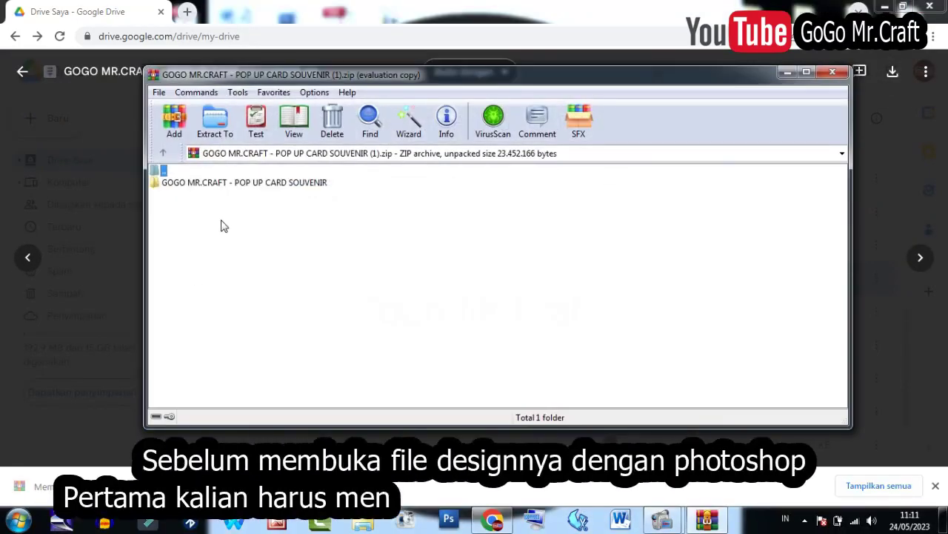
{"action": "left_click", "coordinate": [551, 257]}
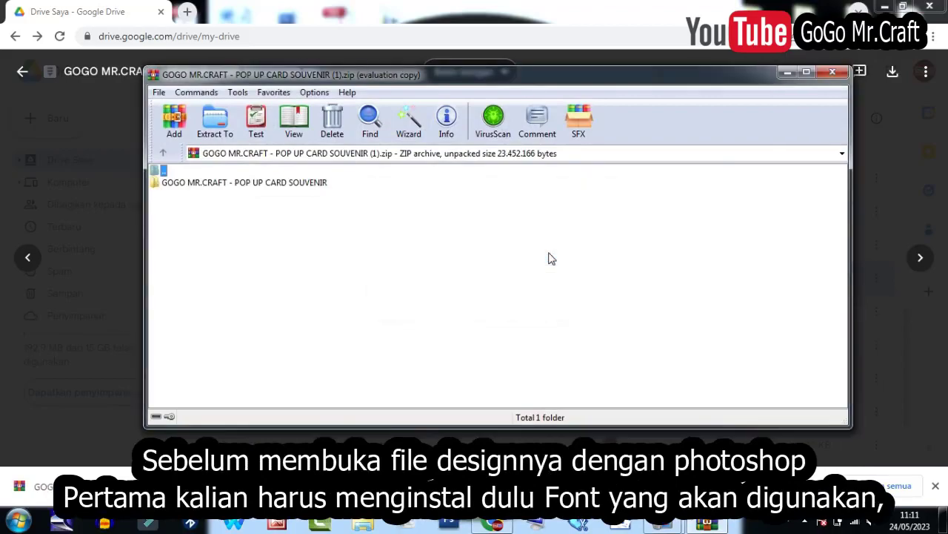
{"action": "double_click", "coordinate": [206, 183]}
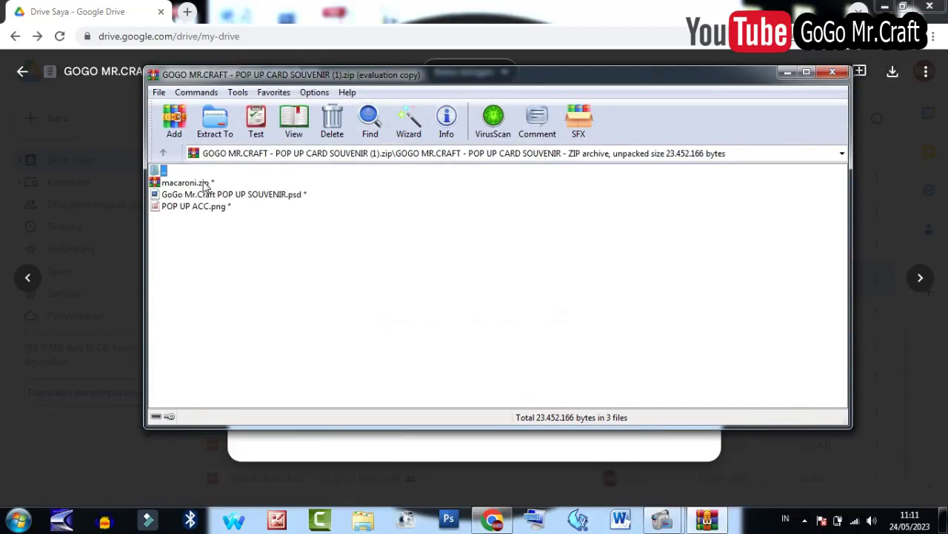
{"action": "left_click", "coordinate": [206, 184]}
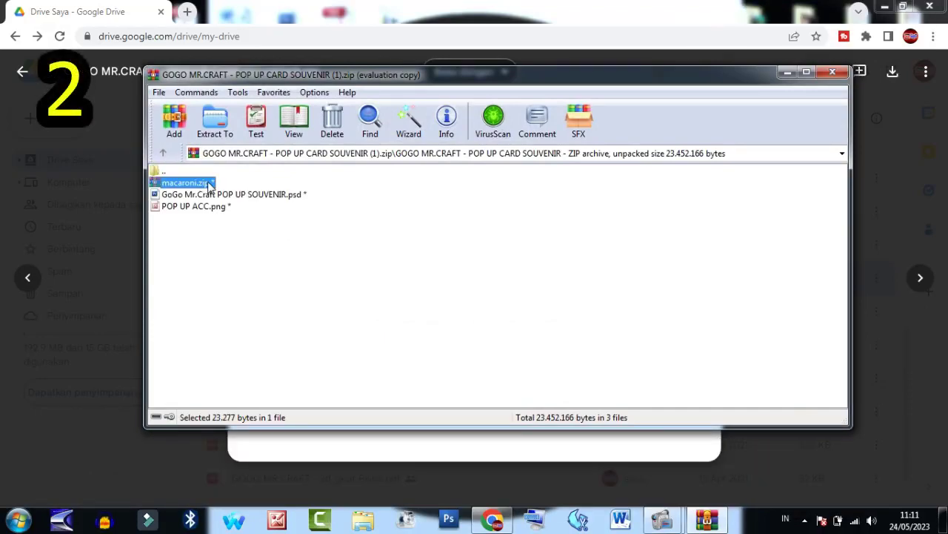
Open the password-protected macaroni.zip and install the Macaroni font from its preview.
{"action": "double_click", "coordinate": [209, 185]}
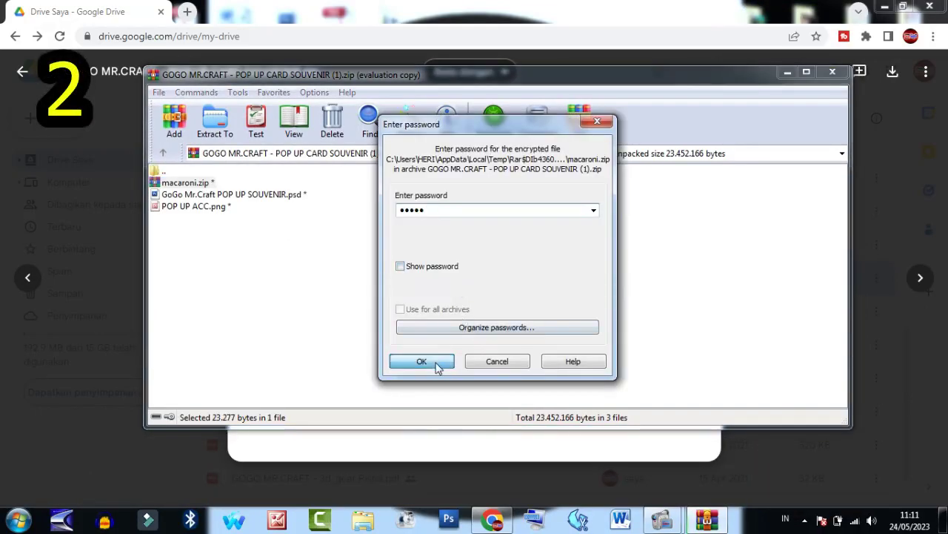
{"action": "left_click", "coordinate": [423, 361]}
{"action": "double_click", "coordinate": [190, 188]}
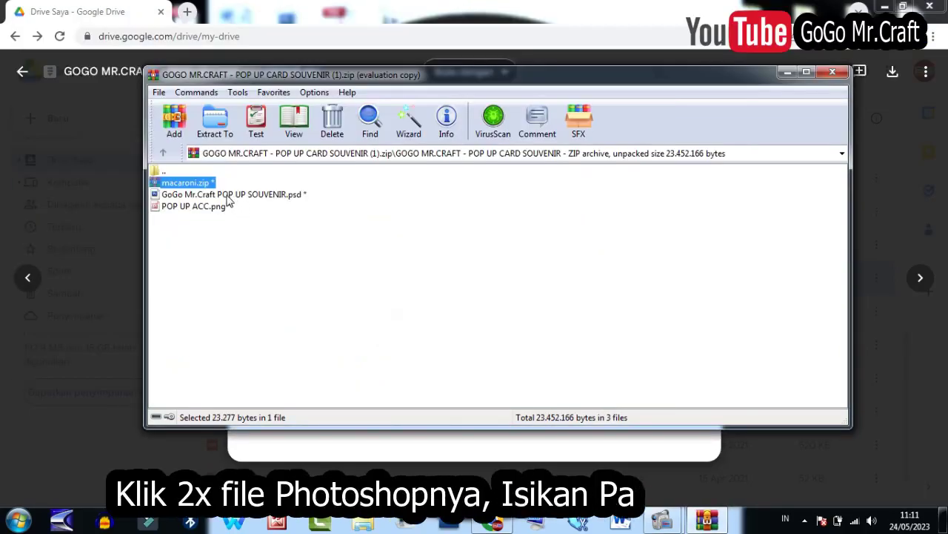
{"action": "left_click", "coordinate": [228, 195]}
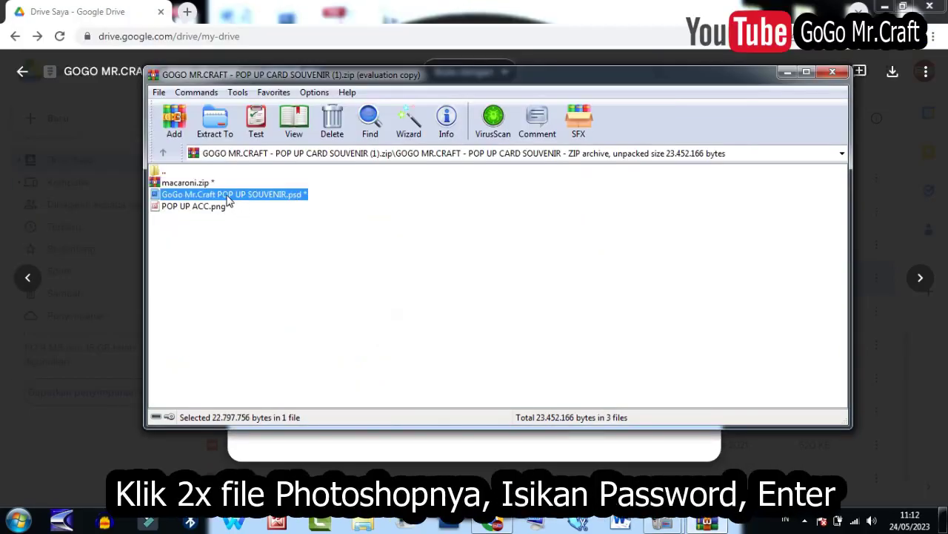
Open the souvenir PSD with its password, then select the Toga layer with the Move tool.
{"action": "double_click", "coordinate": [168, 198]}
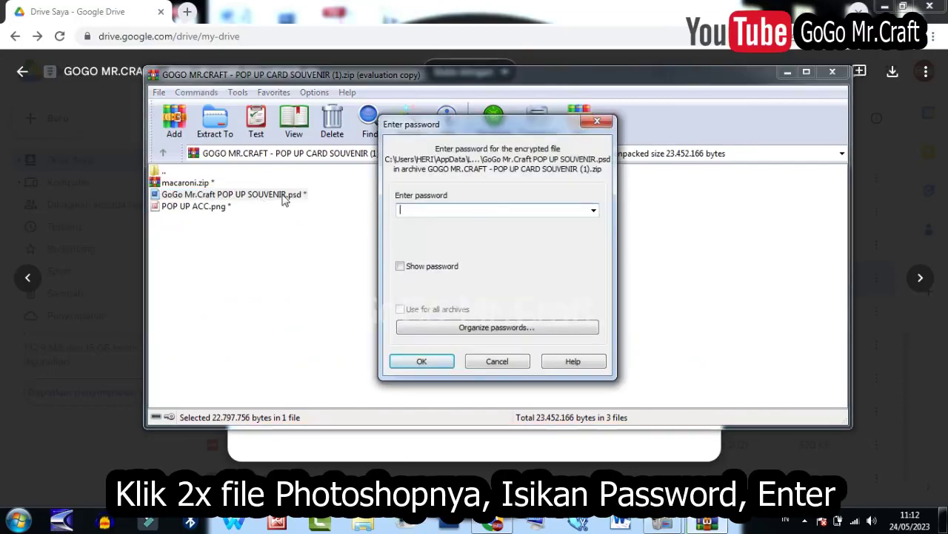
{"action": "left_click", "coordinate": [447, 362]}
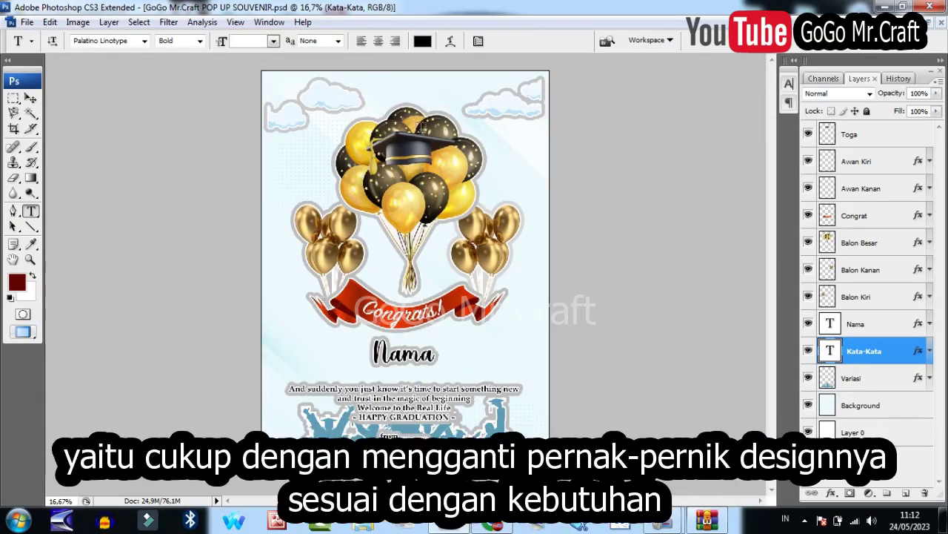
{"action": "key", "text": "v"}
{"action": "left_click", "coordinate": [419, 146]}
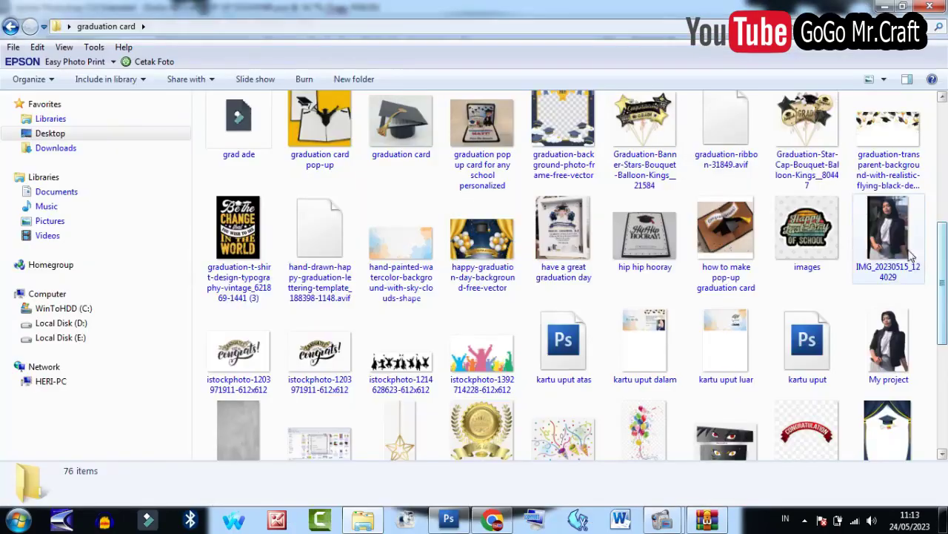
View the girl's photo in Picture Manager at 81% zoom, then close the viewer.
{"action": "left_click", "coordinate": [889, 234]}
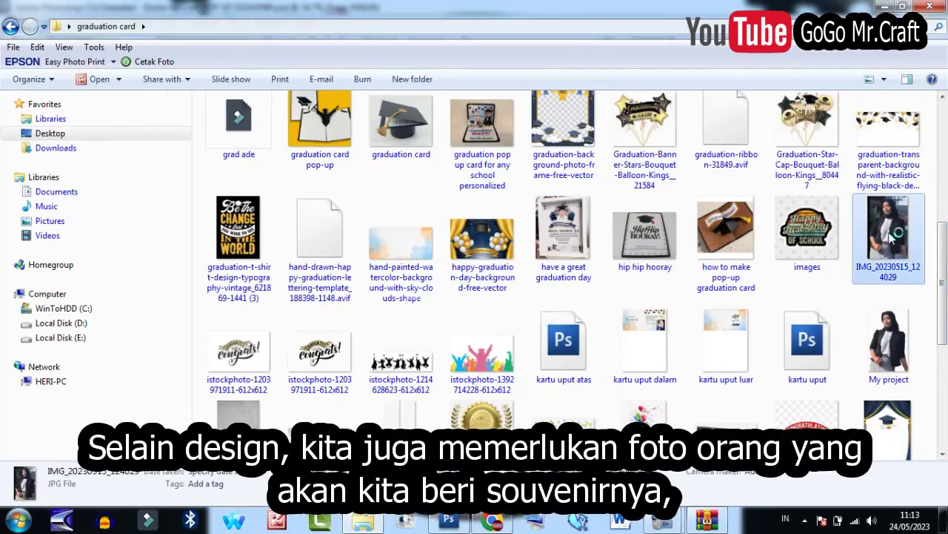
{"action": "double_click", "coordinate": [893, 237]}
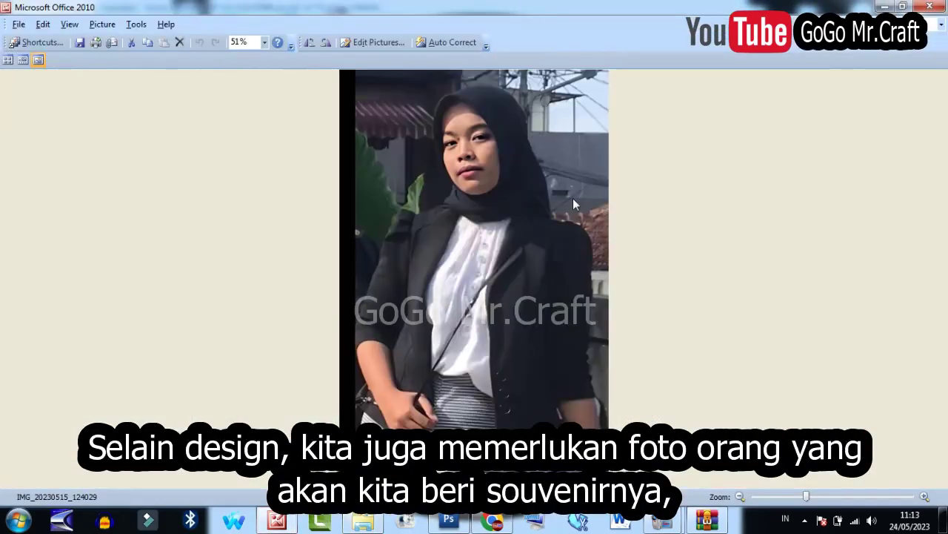
{"action": "mouse_move", "coordinate": [806, 495]}
{"action": "left_mouse_down"}
{"action": "mouse_move", "coordinate": [775, 502]}
{"action": "mouse_move", "coordinate": [804, 496]}
{"action": "left_mouse_up"}
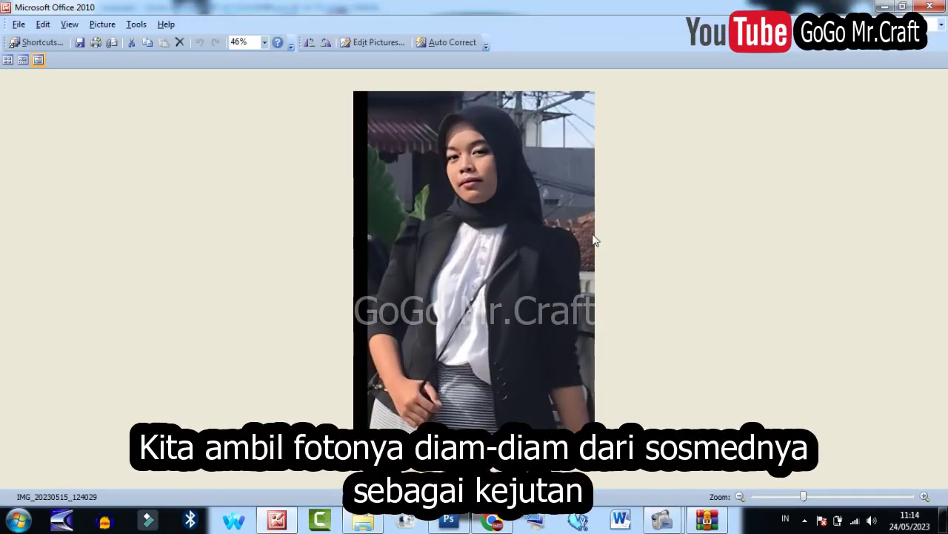
{"action": "left_click_drag", "start_coordinate": [805, 497], "coordinate": [824, 496]}
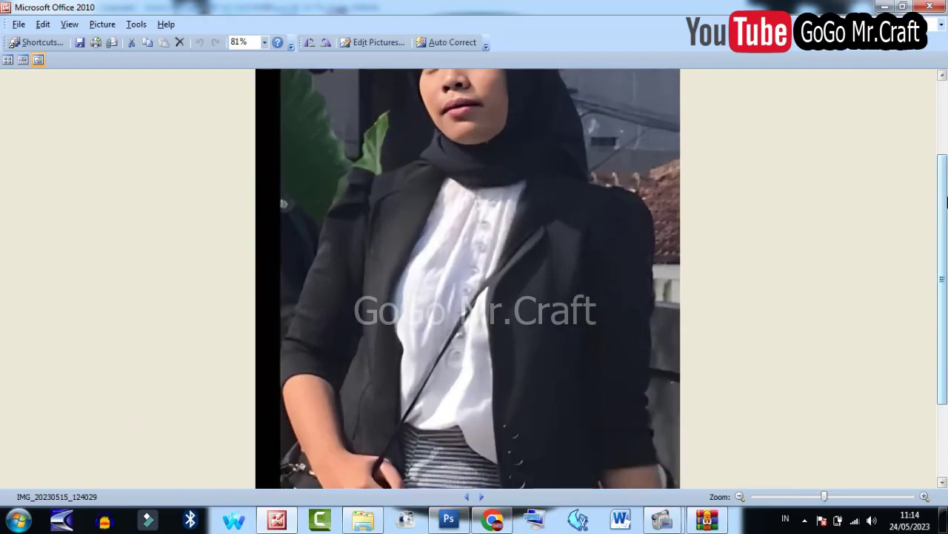
{"action": "scroll", "coordinate": [420, 145], "scroll_direction": "up", "scroll_amount": 3}
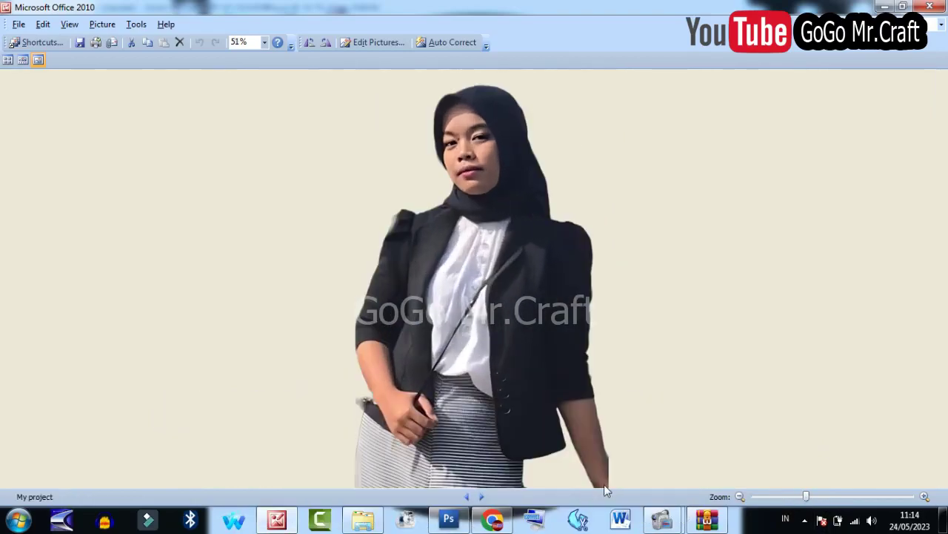
{"action": "left_click", "coordinate": [935, 6]}
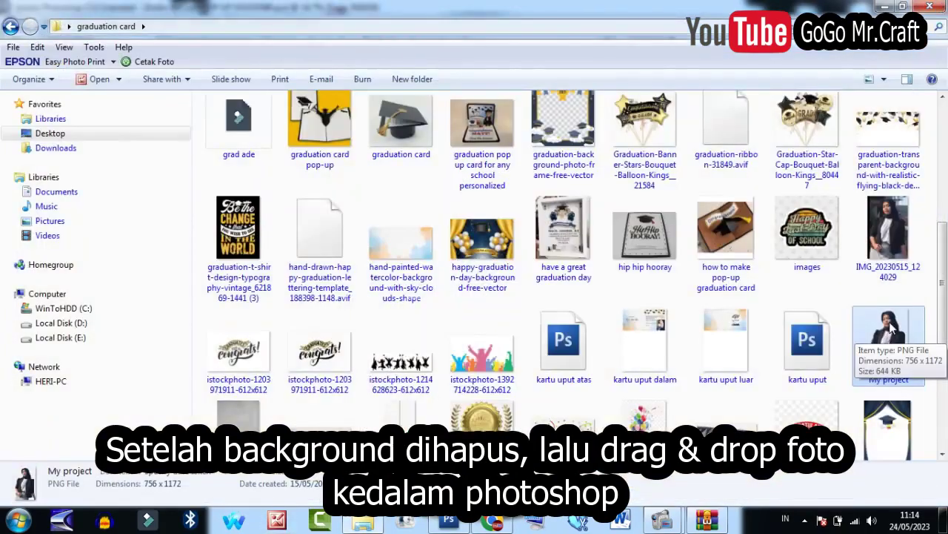
Copy the My project cut-out into the souvenir card and close its separate image window.
{"action": "left_click_drag", "start_coordinate": [888, 331], "coordinate": [564, 311]}
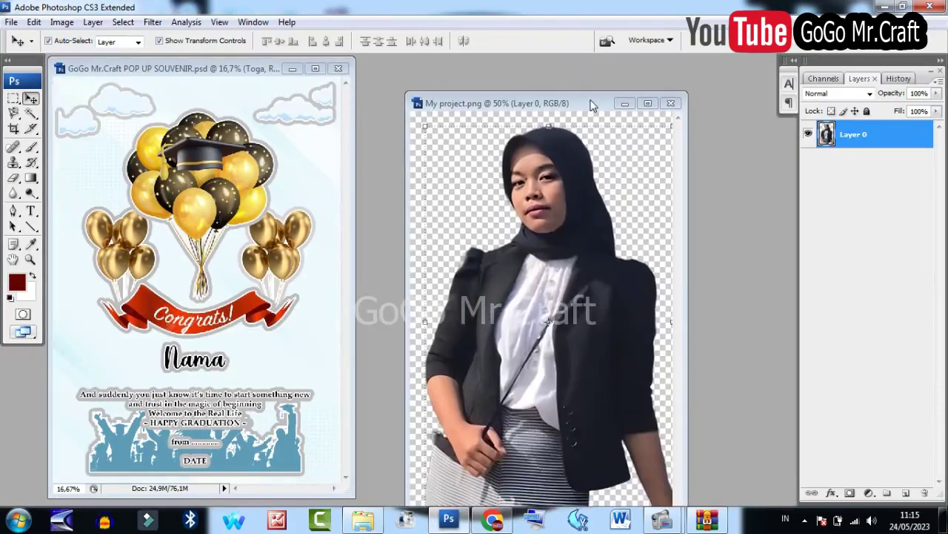
{"action": "left_click_drag", "start_coordinate": [506, 249], "coordinate": [177, 278]}
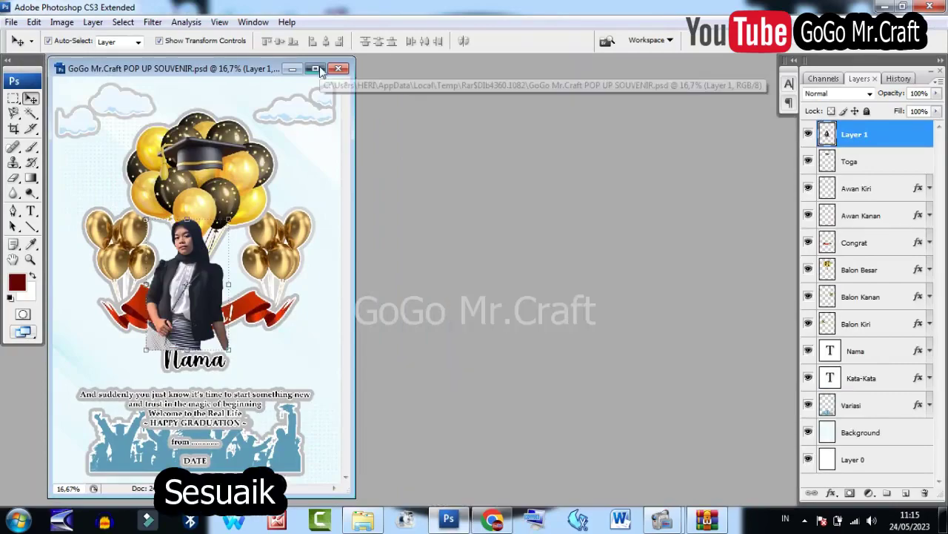
{"action": "left_click", "coordinate": [315, 68]}
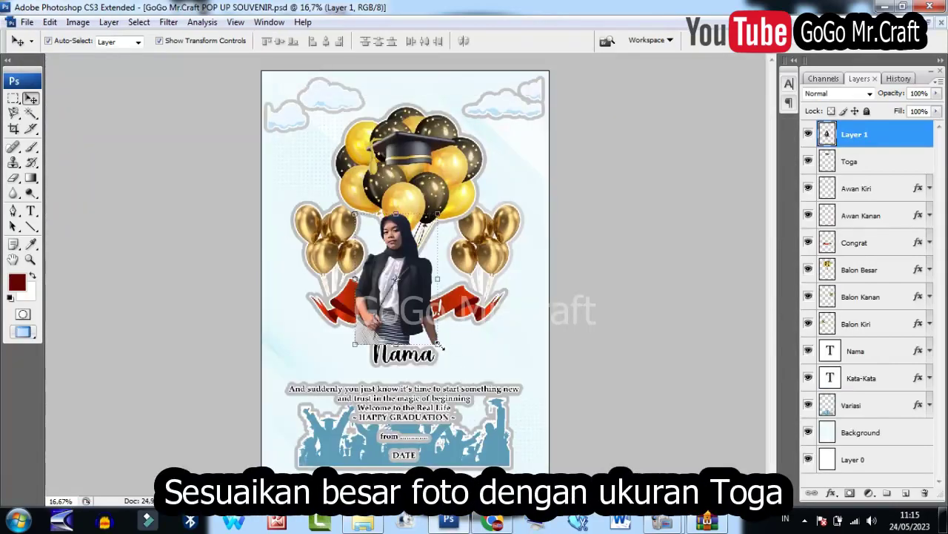
Scale the cut-out proportionally to about 154% and position it over the balloons.
{"action": "left_click", "coordinate": [438, 344]}
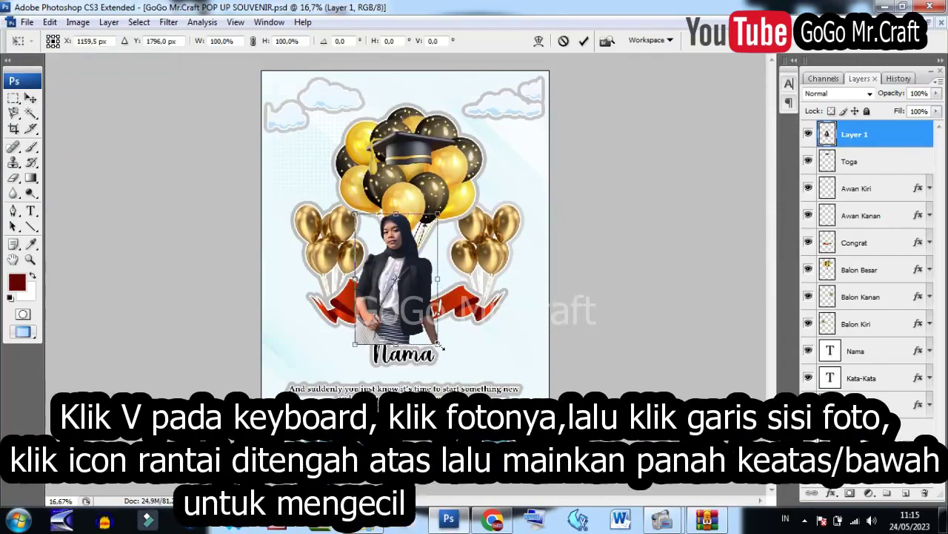
{"action": "left_click", "coordinate": [252, 41]}
{"action": "left_click", "coordinate": [239, 42]}
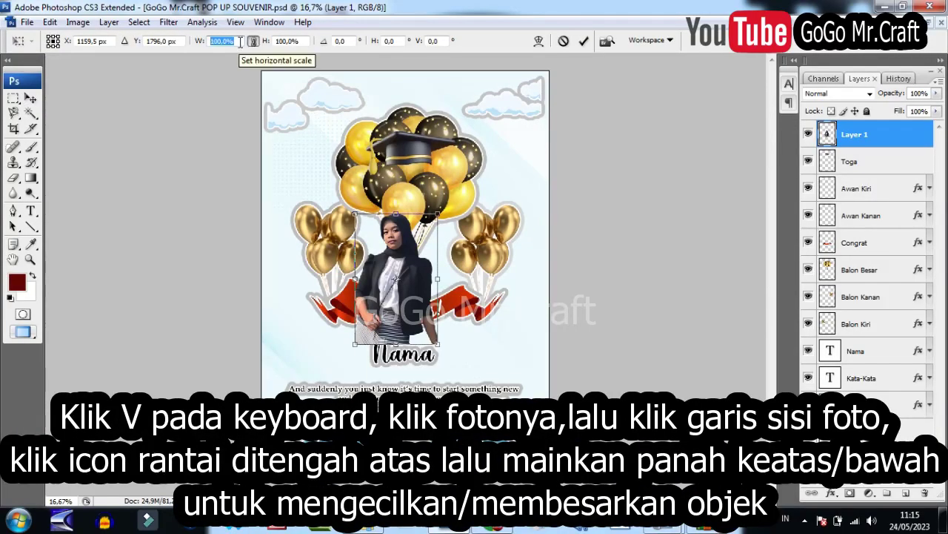
{"action": "key", "text": "Up"}
{"action": "key", "text": "Up"}
{"action": "key", "text": "Up"}
{"action": "key", "text": "Up"}
{"action": "key", "text": "Up"}
{"action": "key", "text": "Up"}
{"action": "key", "text": "Up"}
{"action": "key", "text": "Up"}
{"action": "key", "text": "Up"}
{"action": "key", "text": "Up"}
{"action": "key", "text": "Up"}
{"action": "key", "text": "Up"}
{"action": "key", "text": "Up"}
{"action": "key", "text": "Up"}
{"action": "key", "text": "Up"}
{"action": "key", "text": "Up"}
{"action": "key", "text": "Up"}
{"action": "key", "text": "Up"}
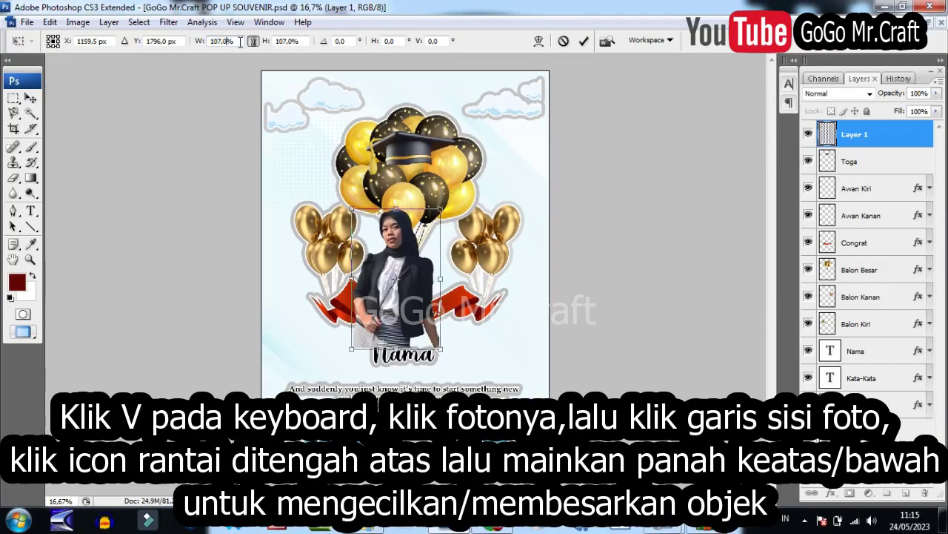
{"action": "key", "text": "Up"}
{"action": "key", "text": "Up"}
{"action": "key", "text": "Up"}
{"action": "key", "text": "Up"}
{"action": "key", "text": "Up"}
{"action": "key", "text": "Up"}
{"action": "key", "text": "Up"}
{"action": "key", "text": "Up"}
{"action": "key", "text": "Up"}
{"action": "key", "text": "Up"}
{"action": "key", "text": "Up"}
{"action": "key", "text": "Up"}
{"action": "key", "text": "Up"}
{"action": "key", "text": "Up"}
{"action": "key", "text": "Up"}
{"action": "key", "text": "Up"}
{"action": "key", "text": "Up"}
{"action": "key", "text": "Up"}
{"action": "key", "text": "Up"}
{"action": "key", "text": "Up"}
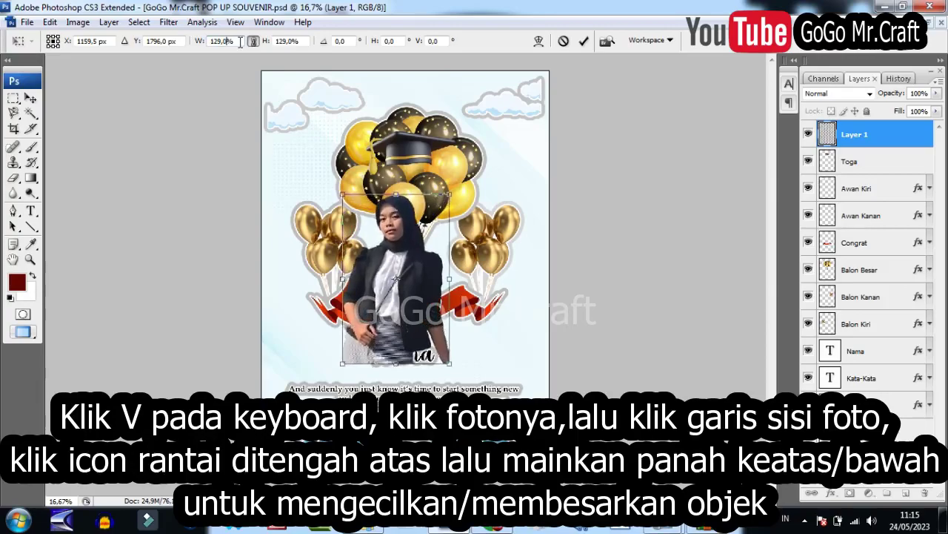
{"action": "key", "text": "Up"}
{"action": "key", "text": "Up"}
{"action": "key", "text": "Up"}
{"action": "key", "text": "Up"}
{"action": "key", "text": "Up"}
{"action": "key", "text": "Up"}
{"action": "key", "text": "Up"}
{"action": "key", "text": "Up"}
{"action": "key", "text": "Up"}
{"action": "key", "text": "Up"}
{"action": "key", "text": "Up"}
{"action": "key", "text": "Up"}
{"action": "key", "text": "Up"}
{"action": "key", "text": "Up"}
{"action": "key", "text": "Up"}
{"action": "key", "text": "Up"}
{"action": "key", "text": "Up"}
{"action": "key", "text": "Up"}
{"action": "key", "text": "Up"}
{"action": "key", "text": "Up"}
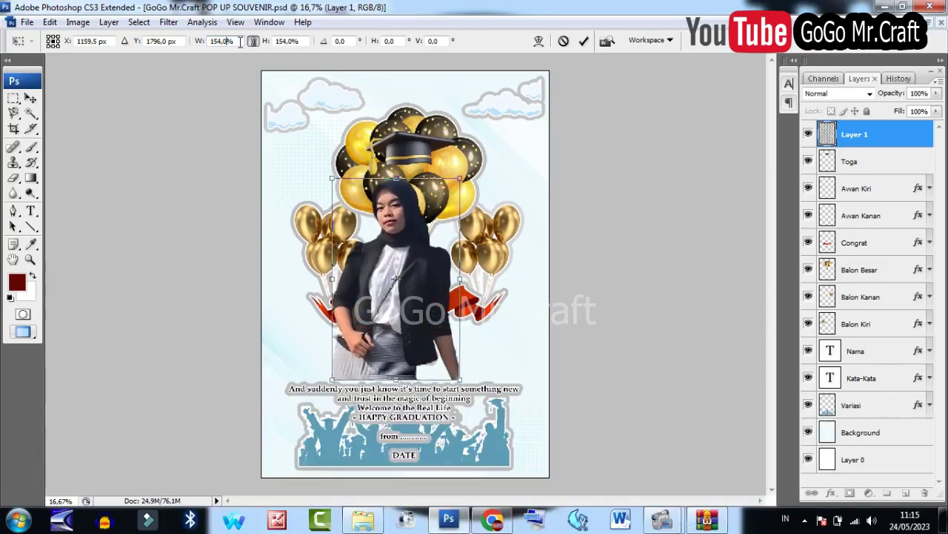
{"action": "left_click_drag", "start_coordinate": [400, 281], "coordinate": [415, 258]}
{"action": "key", "text": "Return"}
Zoom in on the cap and face, then move Layer 1 below the Toga layer.
{"action": "key", "text": "z"}
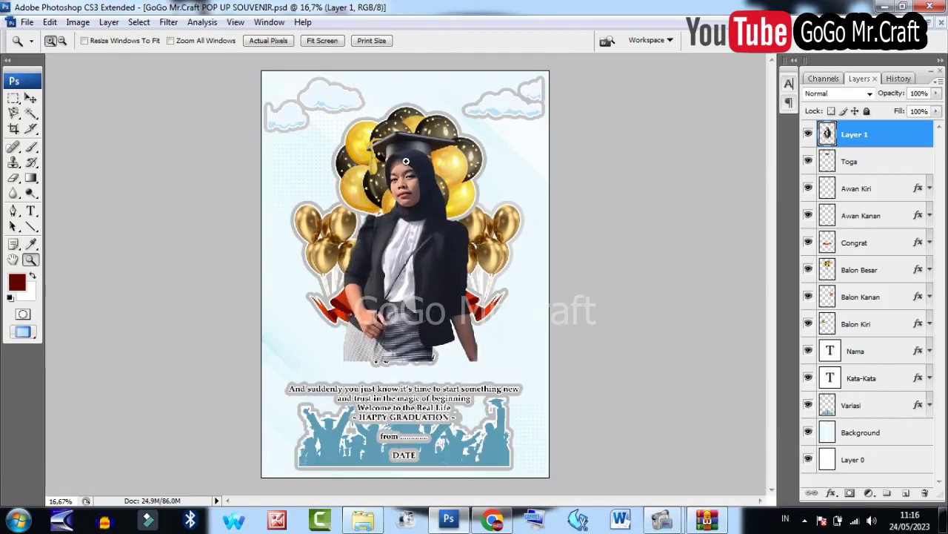
{"action": "left_click", "coordinate": [406, 178]}
{"action": "left_click", "coordinate": [407, 178]}
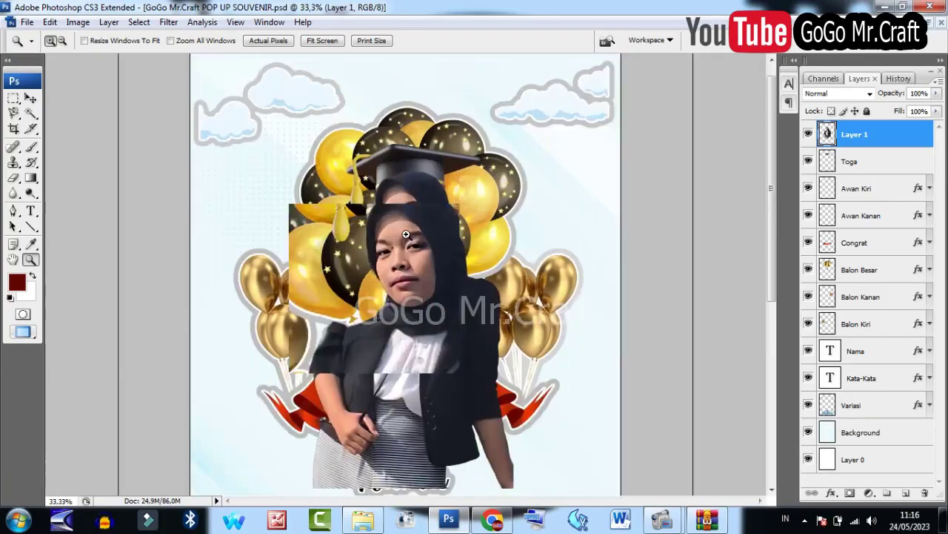
{"action": "left_click", "coordinate": [406, 208]}
{"action": "left_click", "coordinate": [406, 234]}
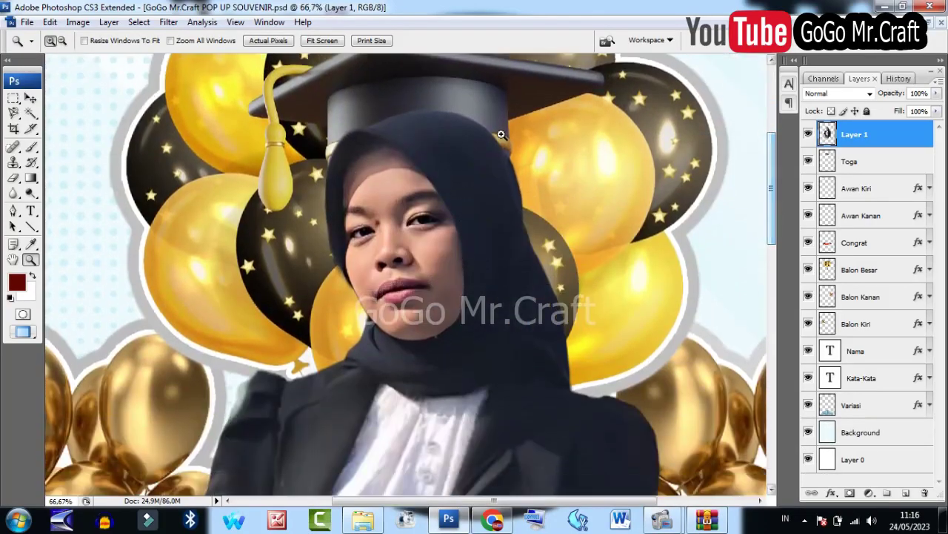
{"action": "key", "text": "v"}
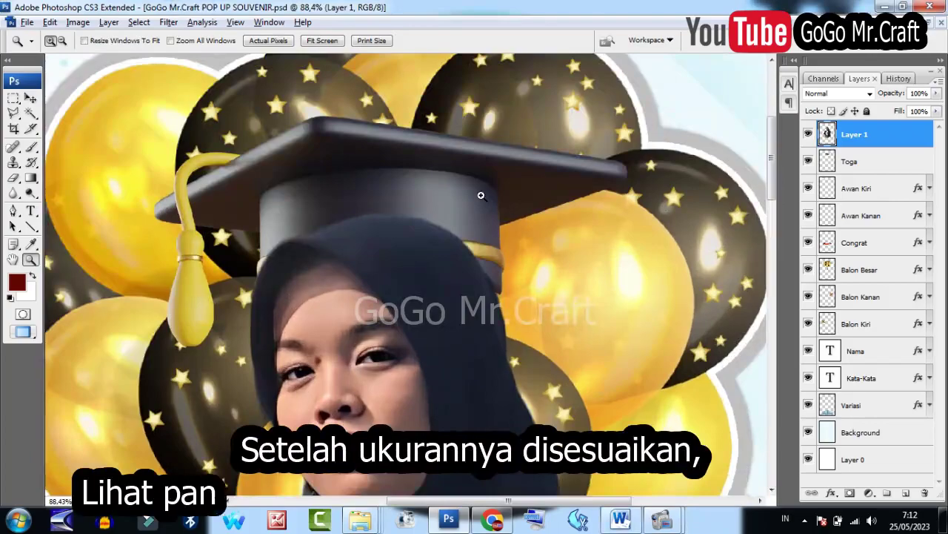
{"action": "key", "text": "v"}
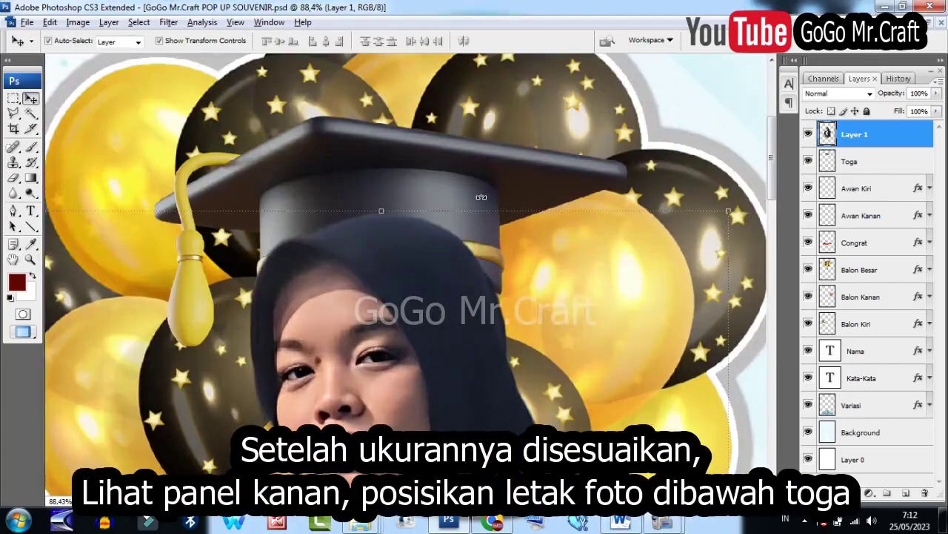
{"action": "left_click_drag", "start_coordinate": [853, 142], "coordinate": [856, 176]}
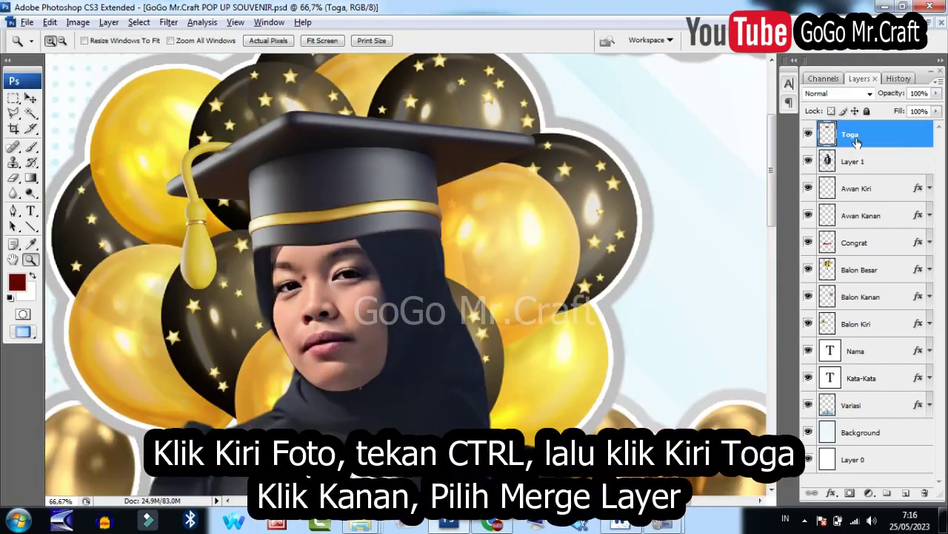
Merge Layer 1 with the Toga layer and rename the merged layer Adek.
{"action": "left_click", "coordinate": [856, 162], "text": "ctrl"}
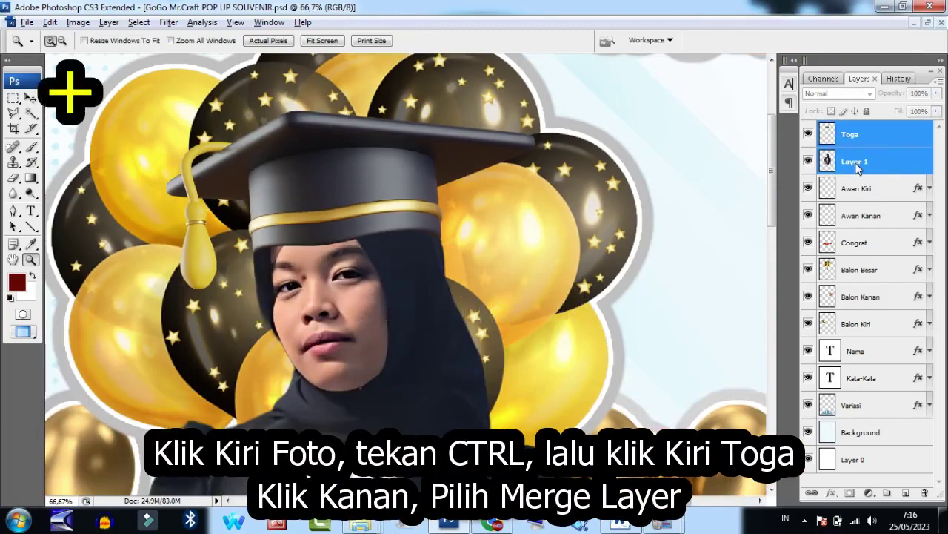
{"action": "right_click", "coordinate": [858, 167]}
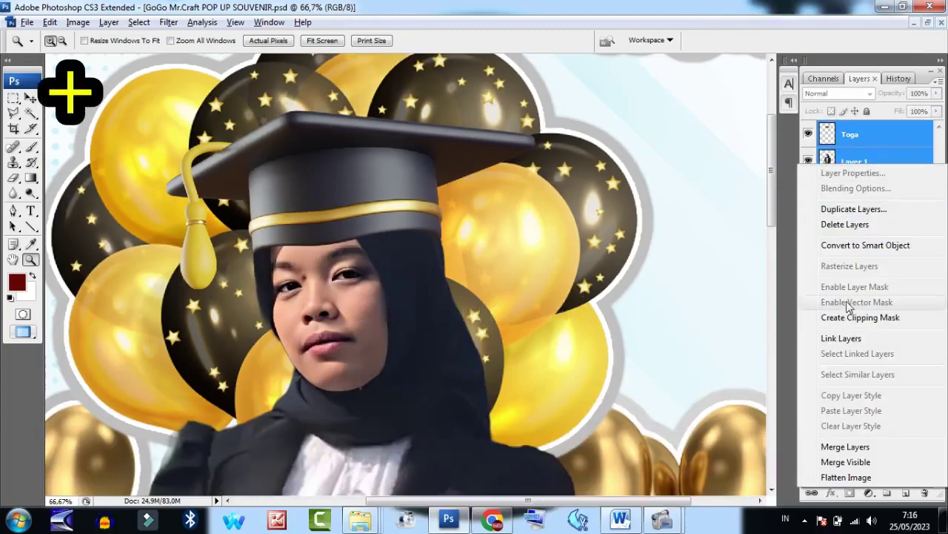
{"action": "left_click", "coordinate": [827, 447]}
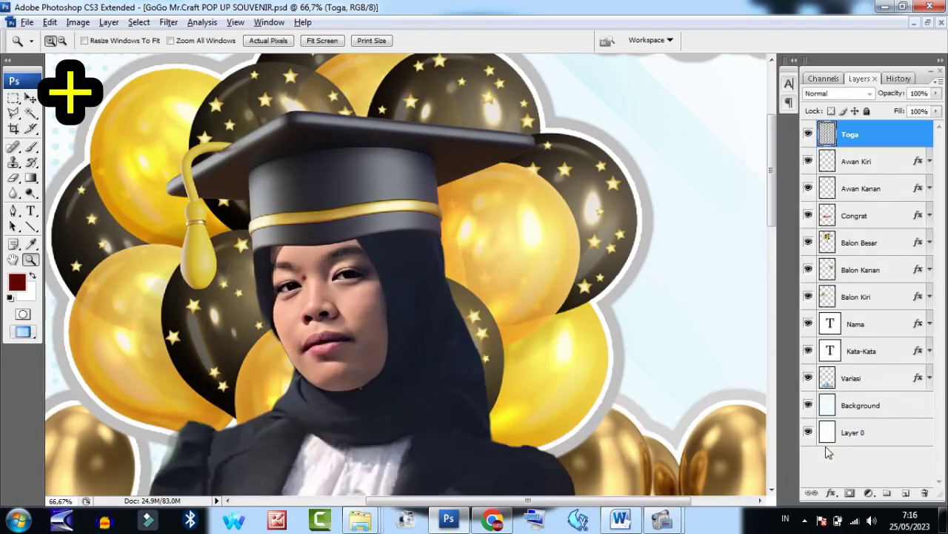
{"action": "double_click", "coordinate": [852, 134]}
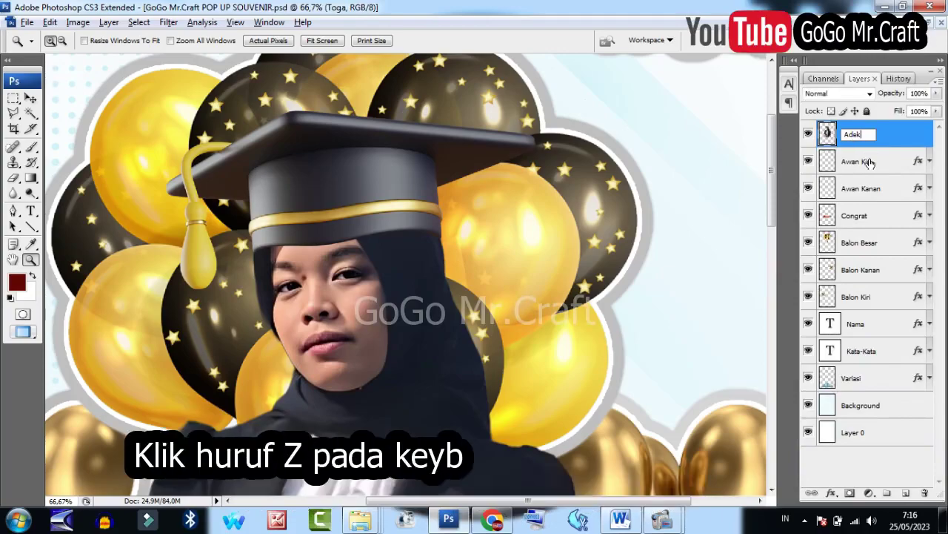
{"action": "key", "text": "Home"}
{"action": "key", "text": "Return"}
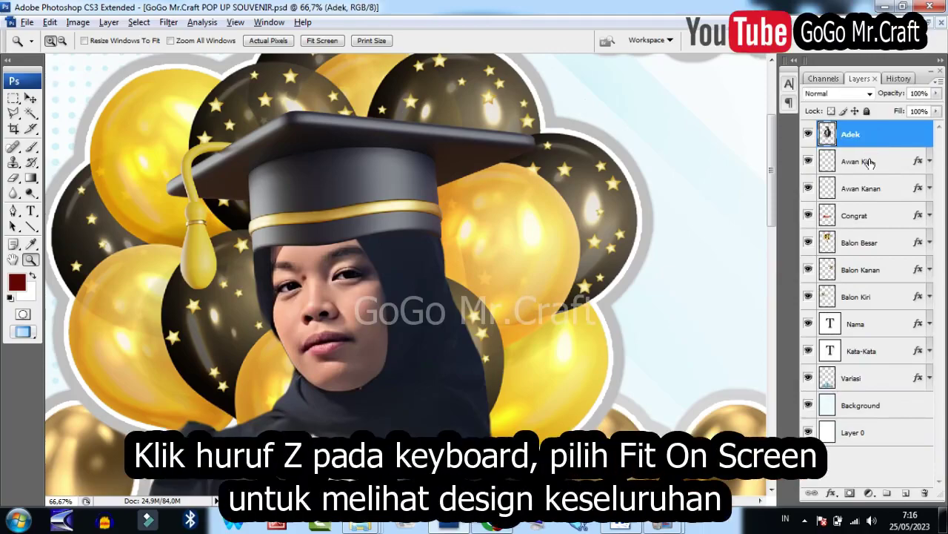
Move Adek below the Congrat layer and erase its lower part using a polygonal lasso selection.
{"action": "left_click", "coordinate": [337, 43]}
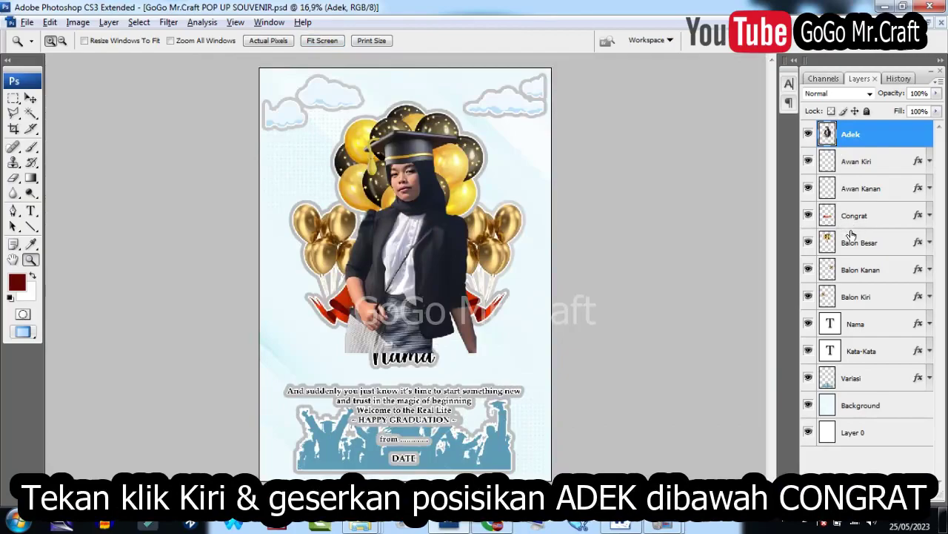
{"action": "left_click_drag", "start_coordinate": [865, 135], "coordinate": [869, 233]}
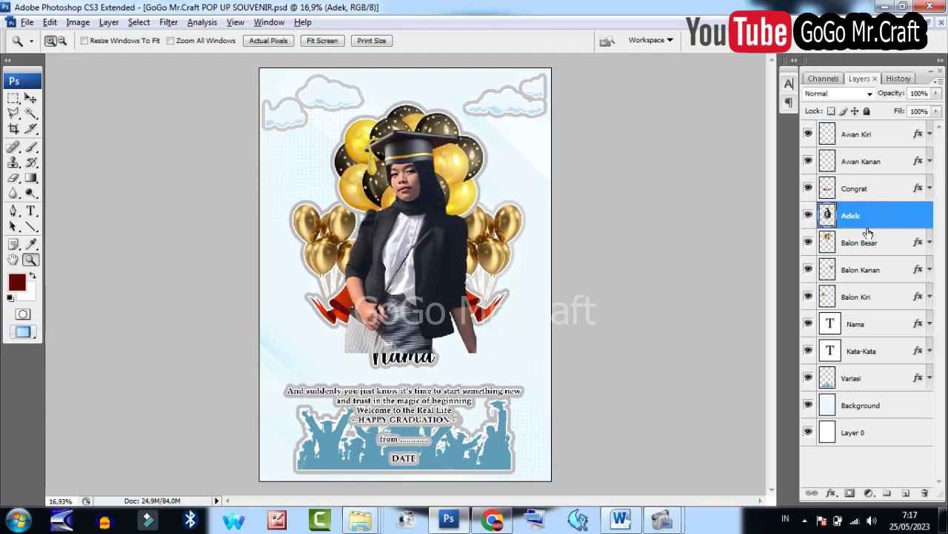
{"action": "key", "text": "l"}
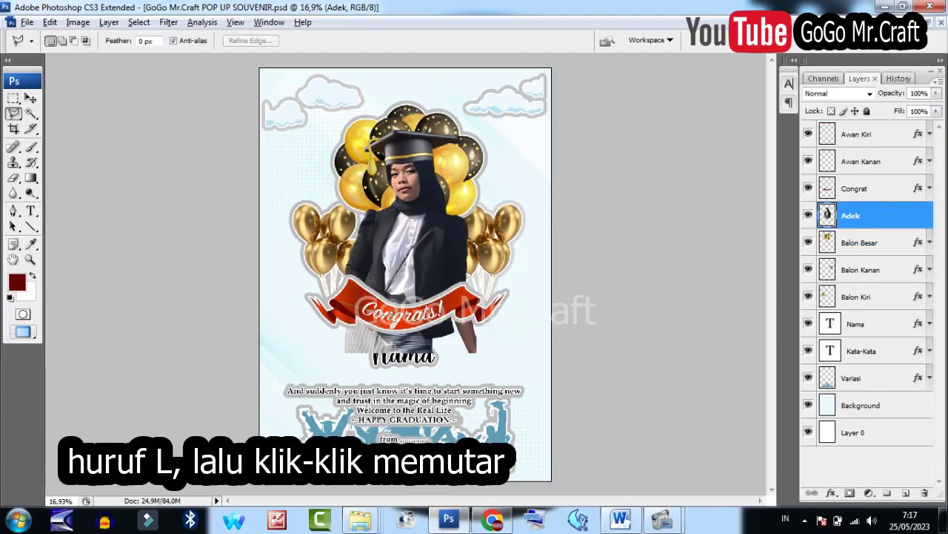
{"action": "left_click", "coordinate": [495, 318]}
{"action": "left_click", "coordinate": [486, 370]}
{"action": "left_click", "coordinate": [324, 374]}
{"action": "left_click", "coordinate": [304, 317]}
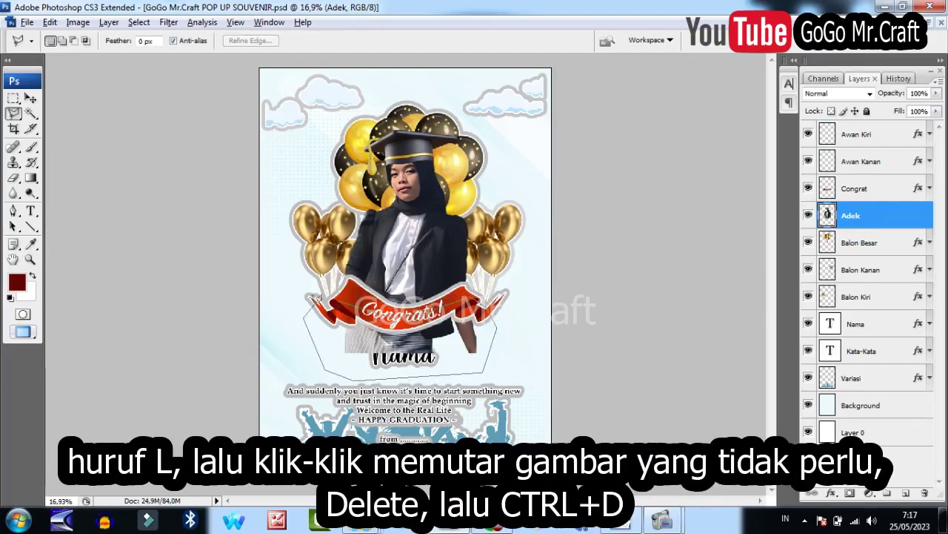
{"action": "left_click", "coordinate": [314, 299]}
{"action": "key", "text": "Delete"}
{"action": "key", "text": "ctrl+d"}
Add a 10 px near-white stroke to the Adek layer in its blending options.
{"action": "key", "text": "v"}
{"action": "right_click", "coordinate": [851, 216]}
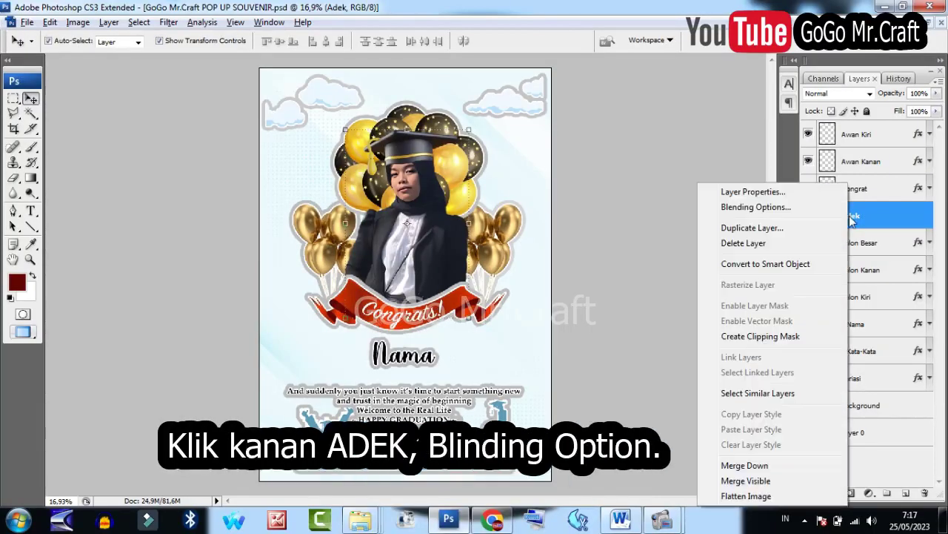
{"action": "left_click", "coordinate": [770, 211]}
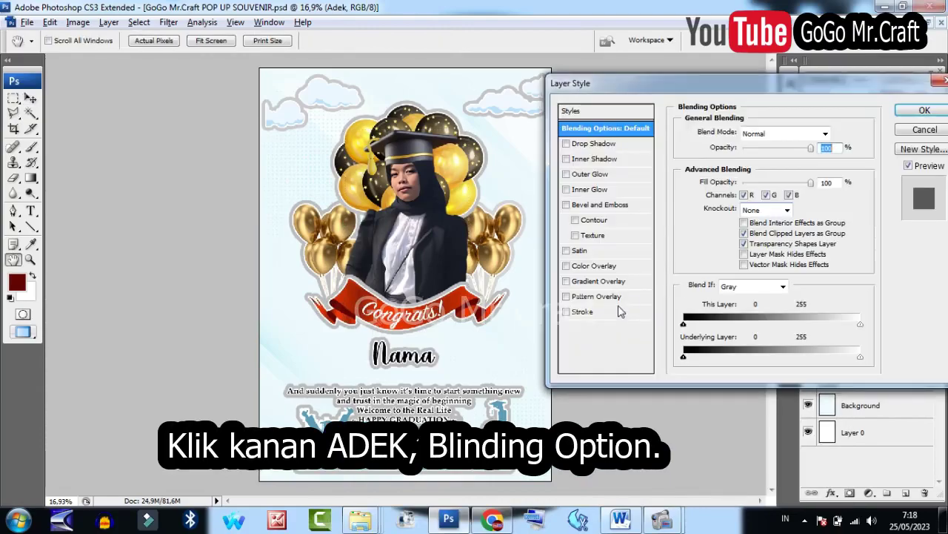
{"action": "left_click", "coordinate": [566, 312]}
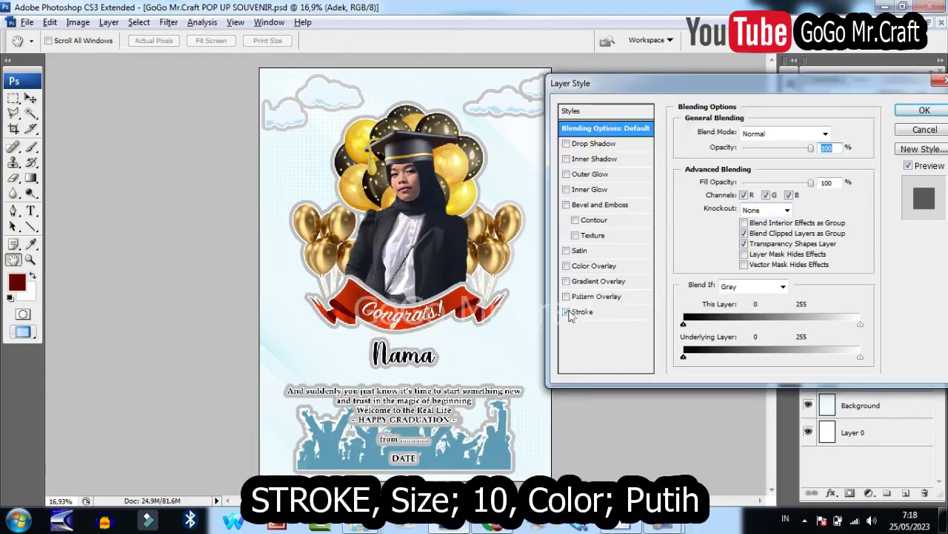
{"action": "left_click", "coordinate": [583, 313]}
{"action": "double_click", "coordinate": [810, 131]}
{"action": "type", "text": "9"}
{"action": "key", "text": "Up"}
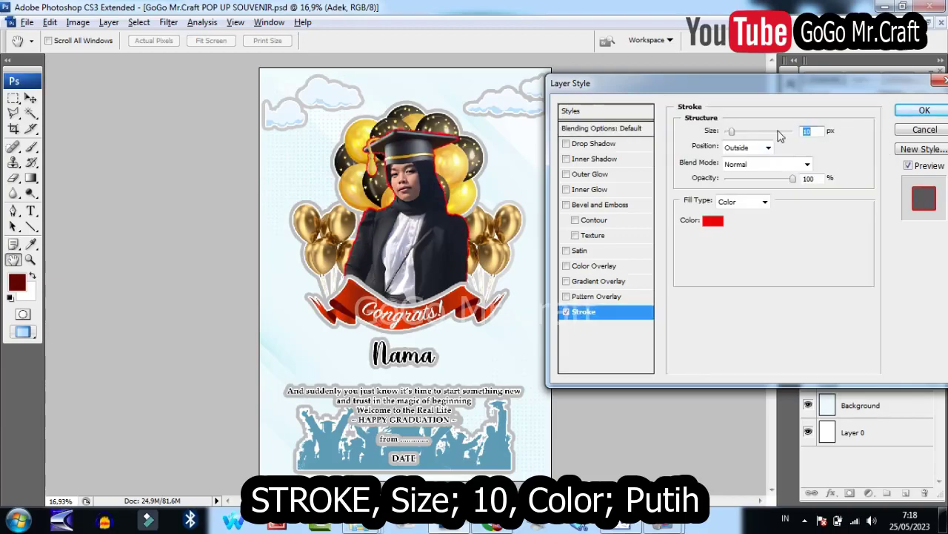
{"action": "left_click", "coordinate": [712, 220]}
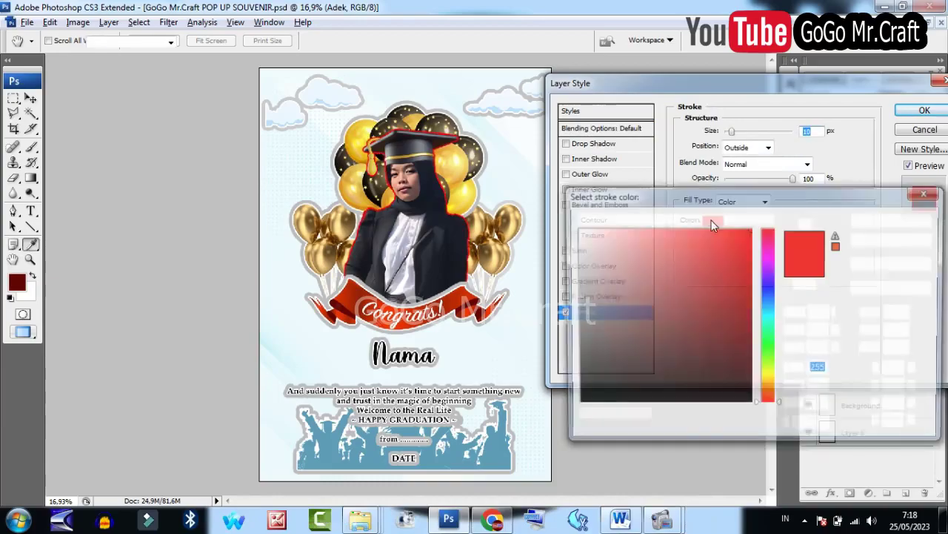
{"action": "left_click", "coordinate": [584, 235]}
{"action": "left_click", "coordinate": [923, 219]}
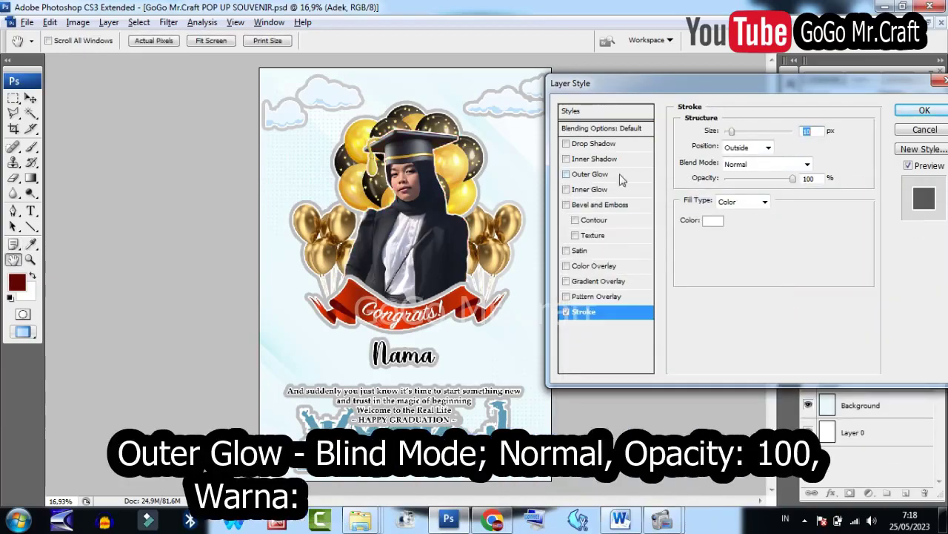
Add a Normal-mode grey bdbdbd outer glow at 100% opacity, 80% spread and 30 px size.
{"action": "left_click", "coordinate": [566, 174]}
{"action": "left_click", "coordinate": [587, 174]}
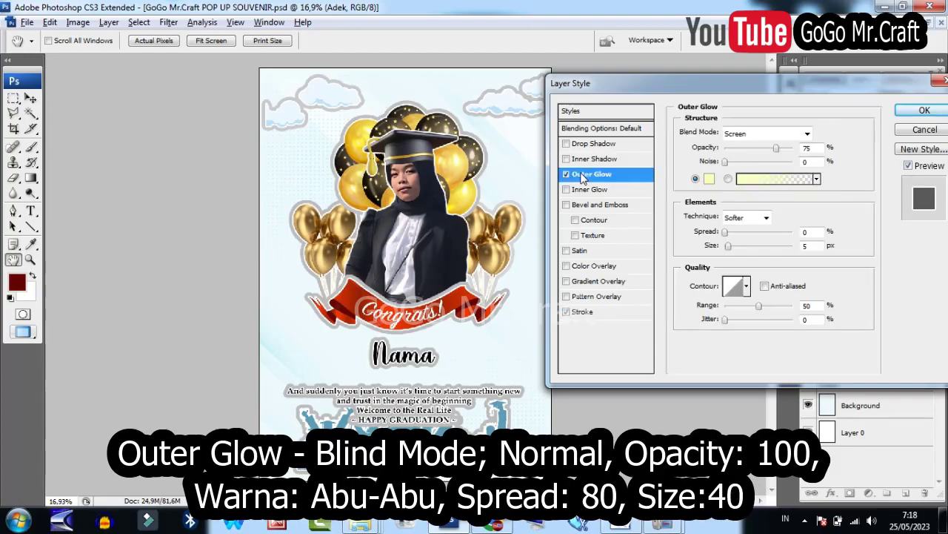
{"action": "left_click", "coordinate": [808, 136]}
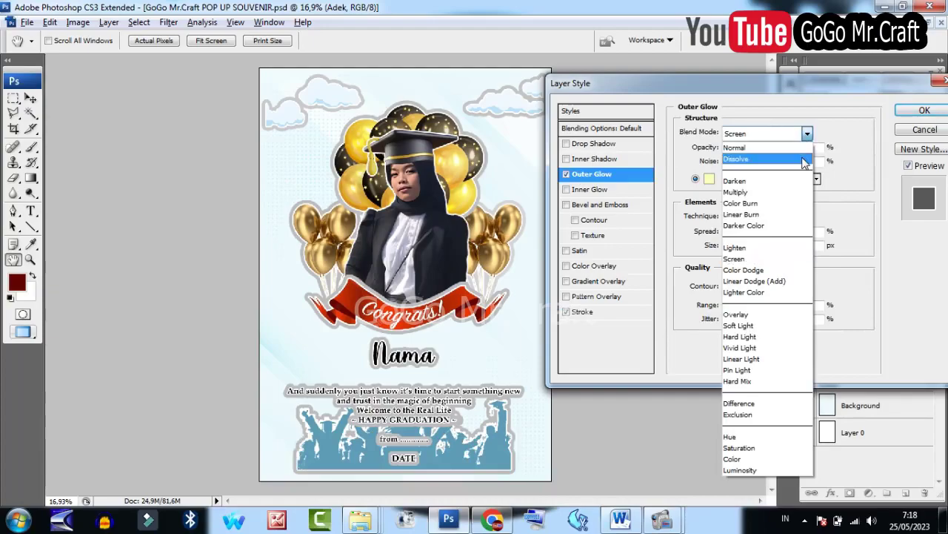
{"action": "left_click", "coordinate": [800, 146]}
{"action": "left_click_drag", "start_coordinate": [777, 149], "coordinate": [796, 149]}
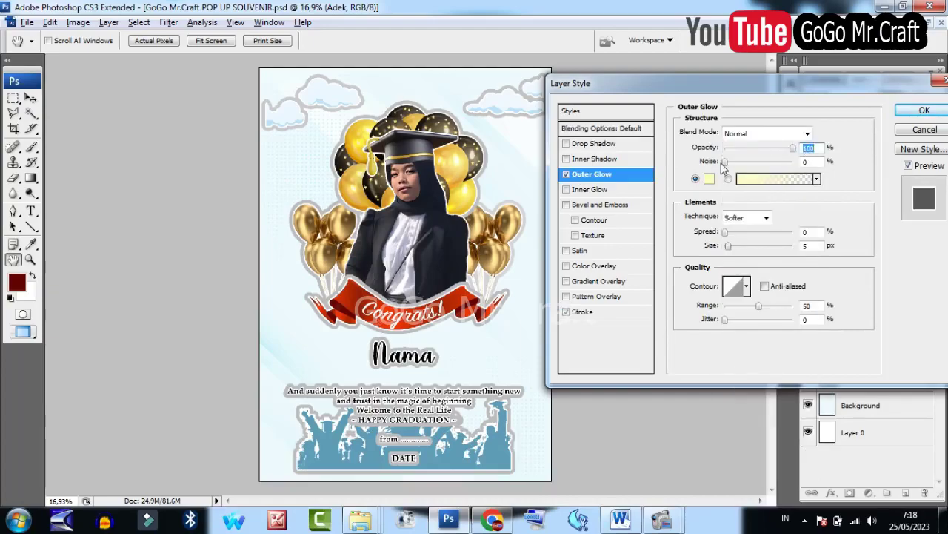
{"action": "left_click", "coordinate": [709, 179]}
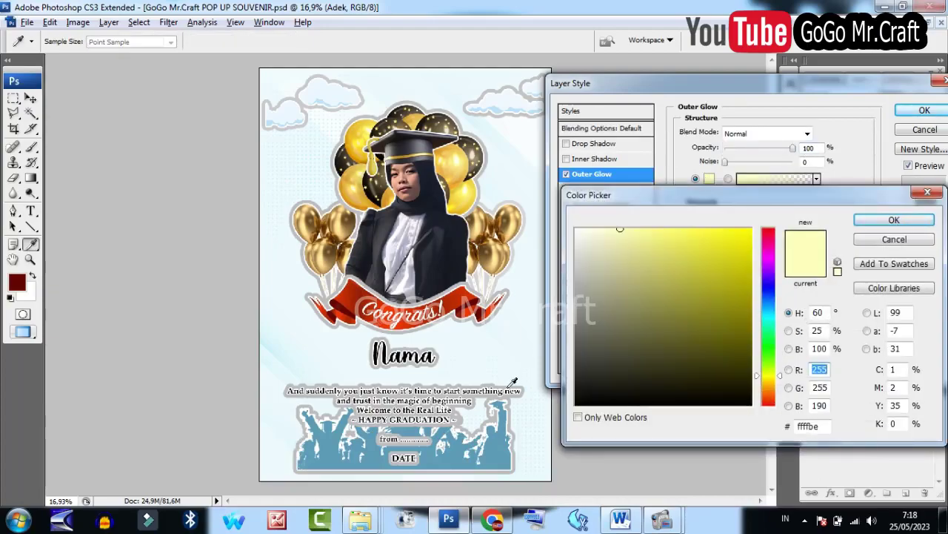
{"action": "left_click", "coordinate": [511, 384]}
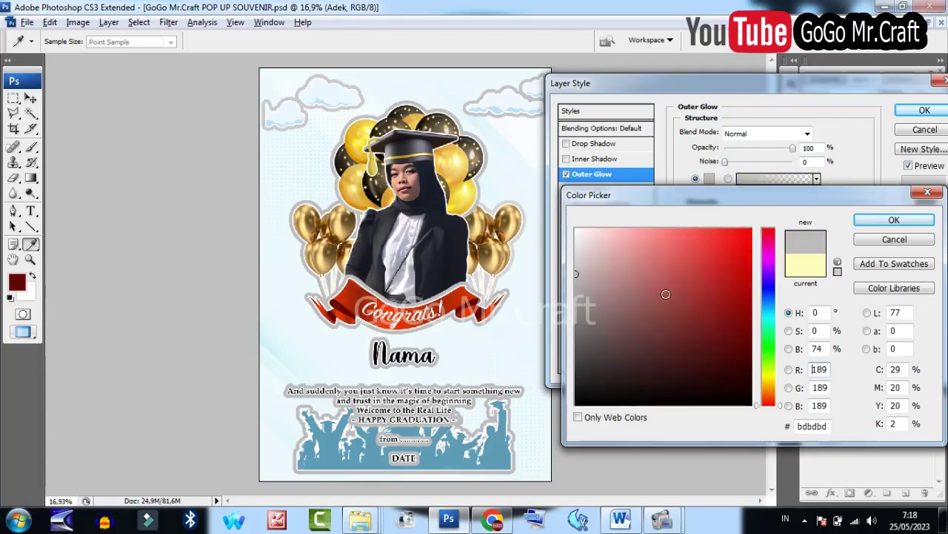
{"action": "left_click", "coordinate": [895, 219]}
{"action": "type", "text": "80"}
{"action": "type", "text": "30"}
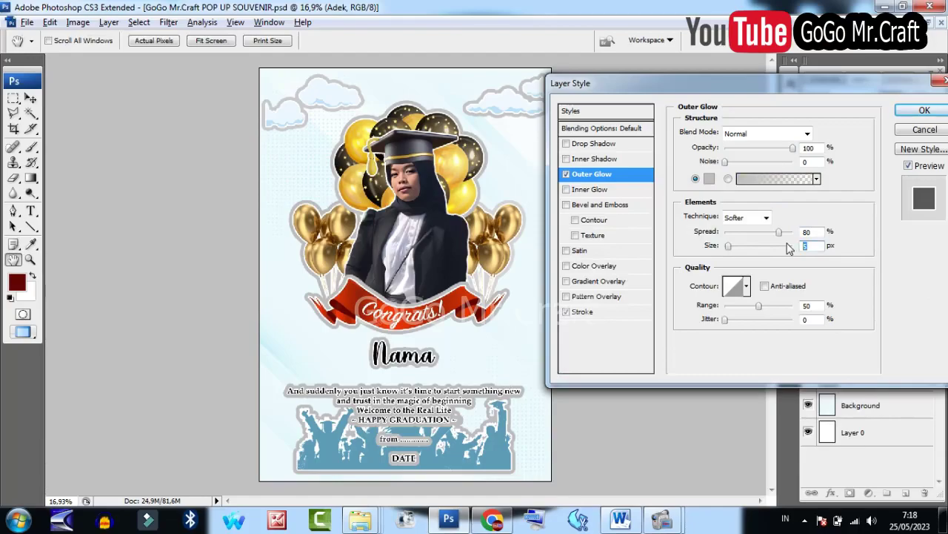
{"action": "left_click", "coordinate": [924, 110]}
{"action": "left_click", "coordinate": [446, 376]}
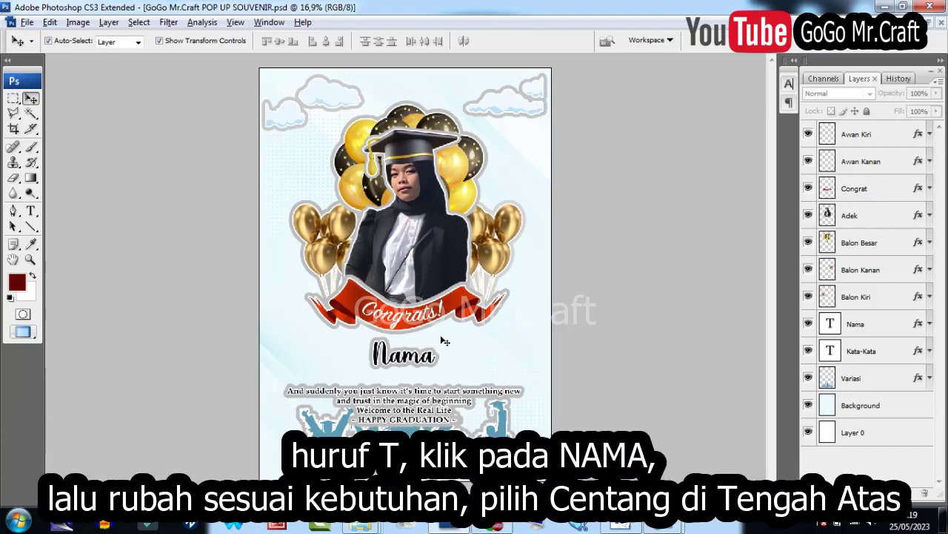
Replace the Nama placeholder text with the graduate's full name.
{"action": "key", "text": "t"}
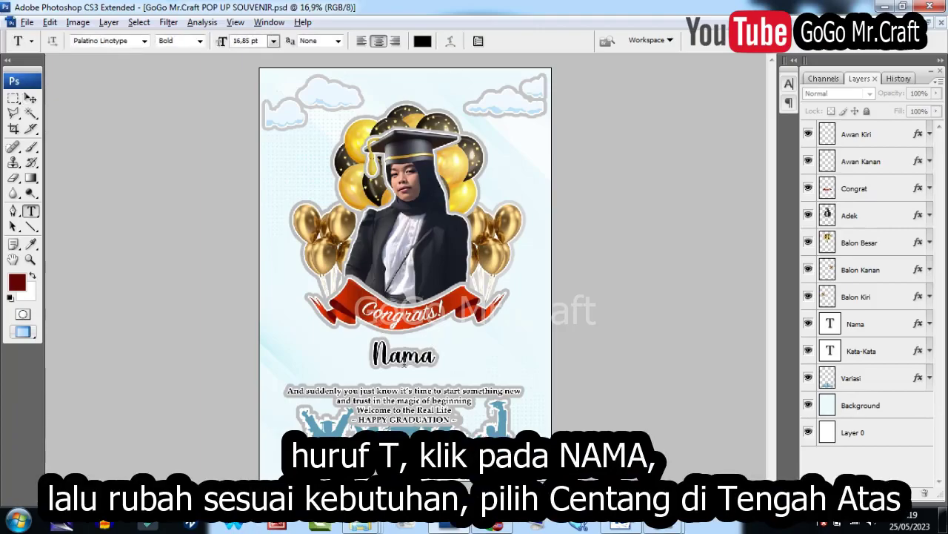
{"action": "left_click", "coordinate": [400, 357]}
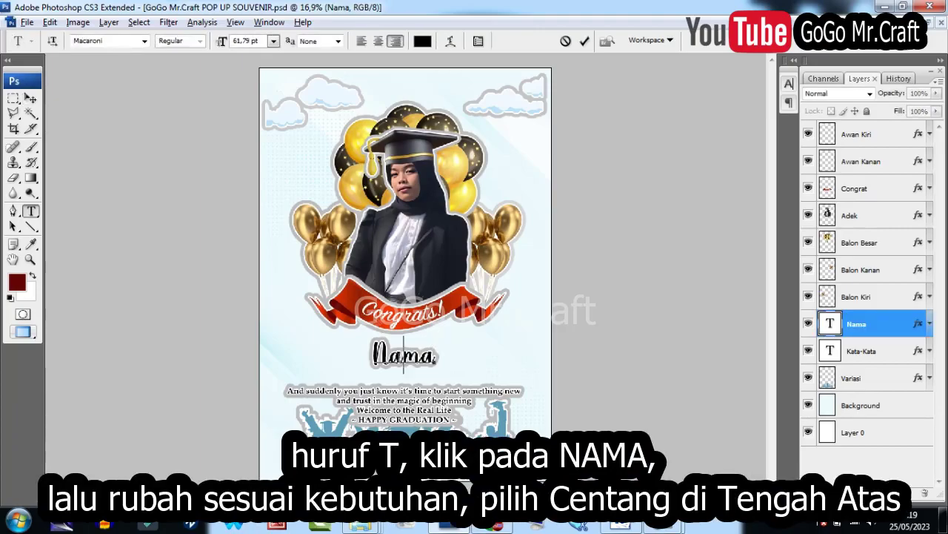
{"action": "key", "text": "ctrl+a"}
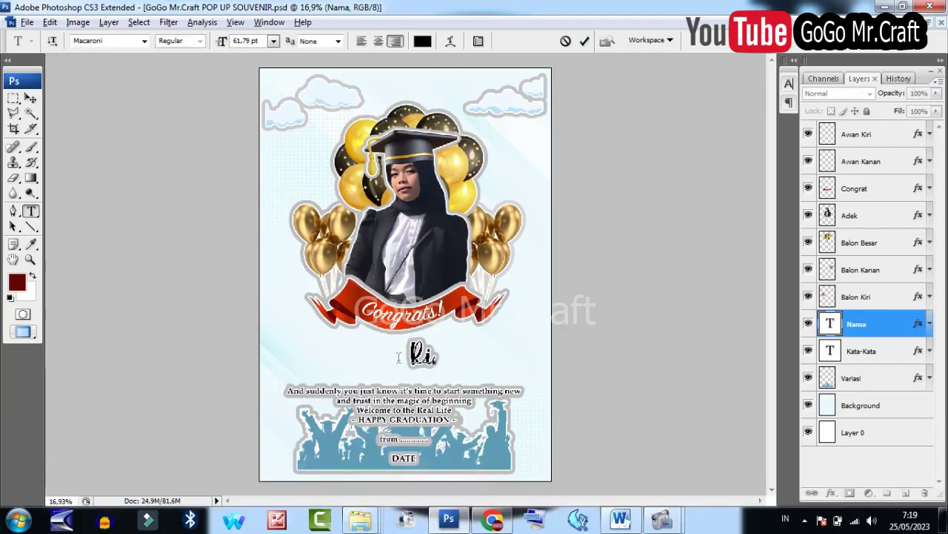
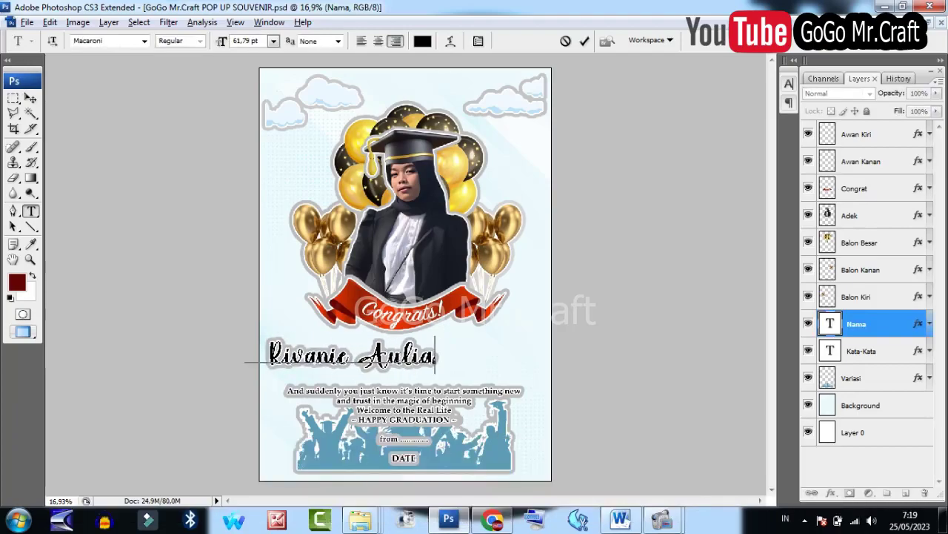
{"action": "left_click", "coordinate": [585, 41]}
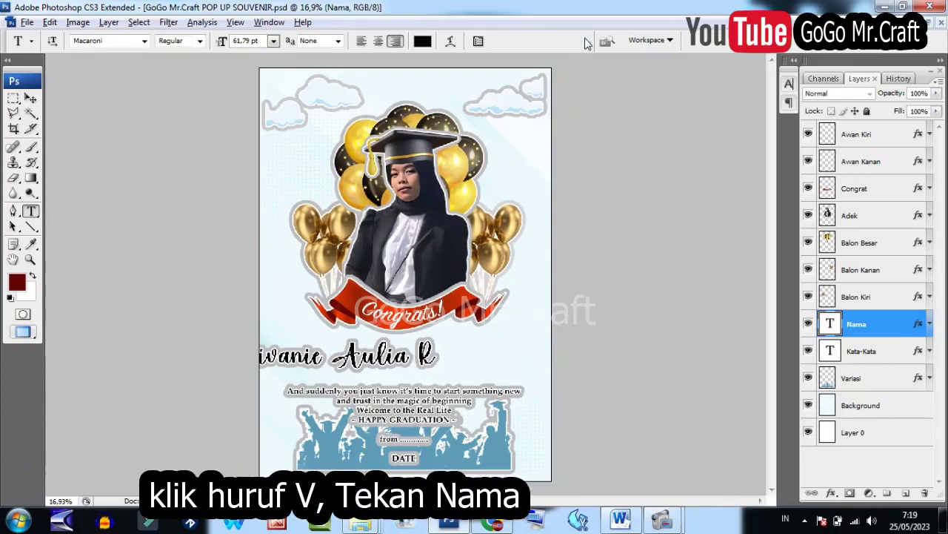
Centre the name text on the card and zoom in on the lower text block.
{"action": "key", "text": "v"}
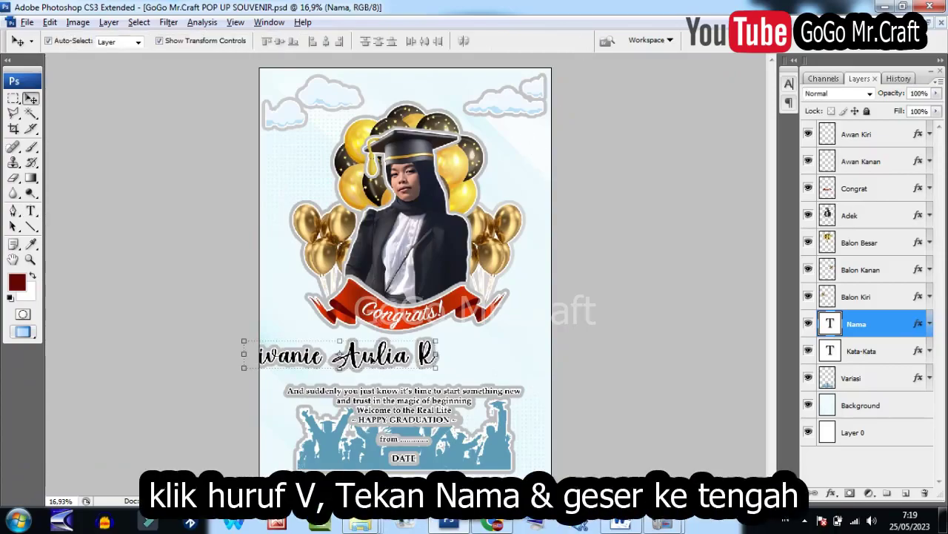
{"action": "left_click_drag", "start_coordinate": [372, 361], "coordinate": [440, 360]}
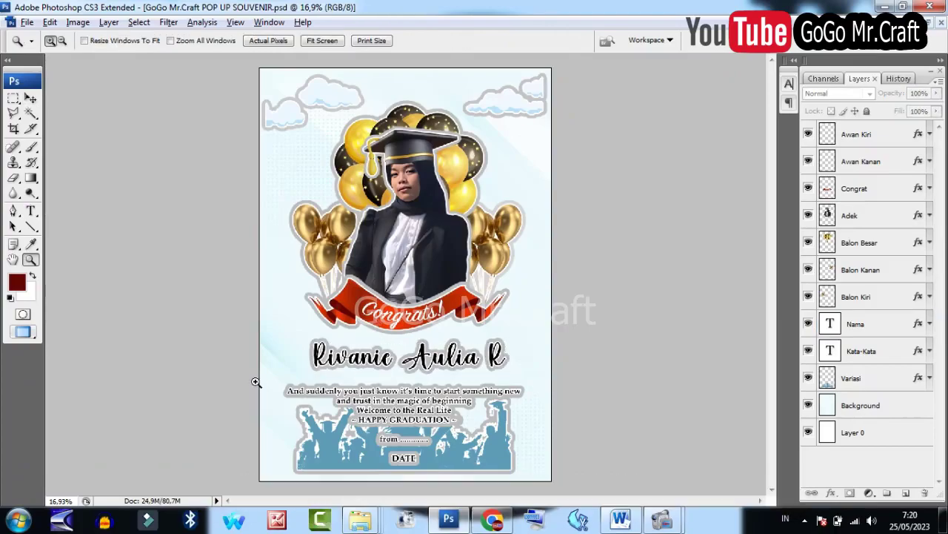
{"action": "left_click_drag", "start_coordinate": [386, 432], "coordinate": [548, 473]}
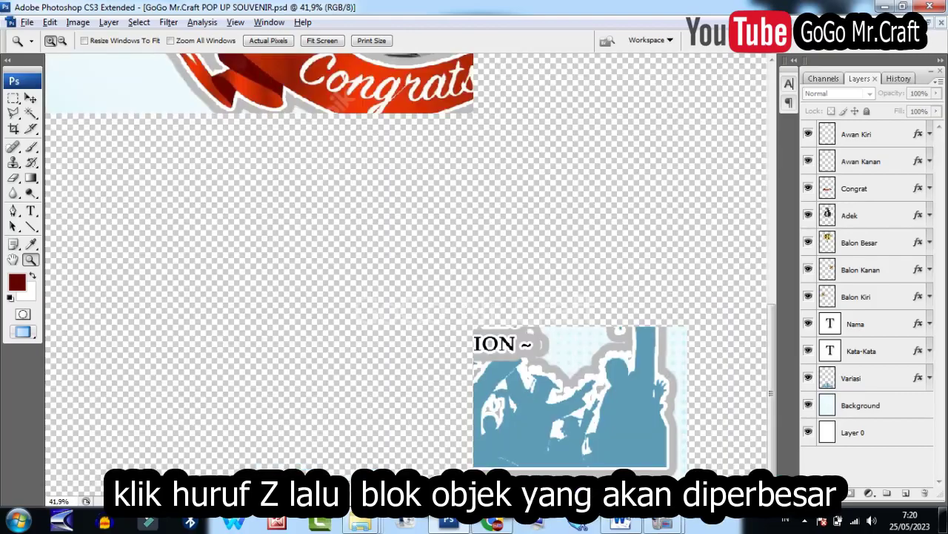
Replace the from-line placeholder with the senders' names and the DATE with 'May, 16 2023'.
{"action": "key", "text": "t"}
{"action": "left_click", "coordinate": [119, 274]}
{"action": "key", "text": "shift+End"}
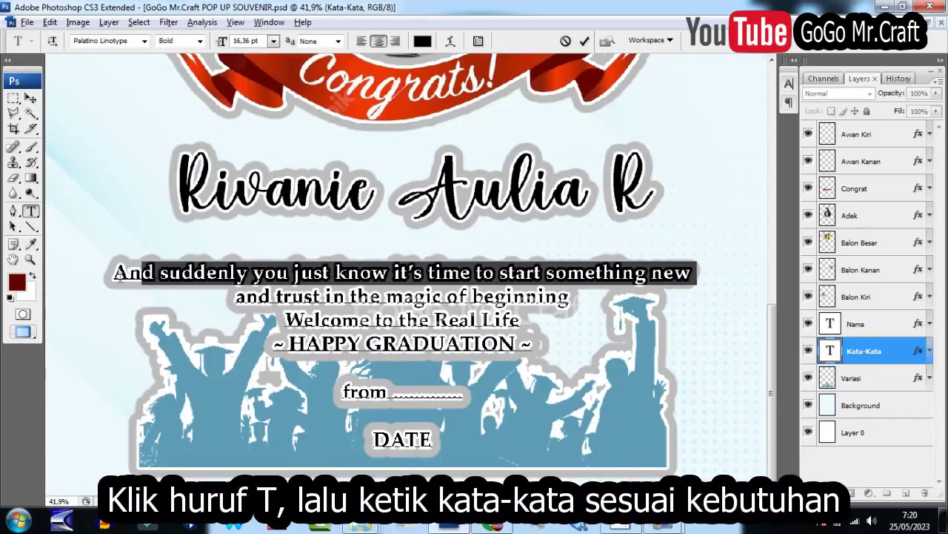
{"action": "key", "text": "shift+Down"}
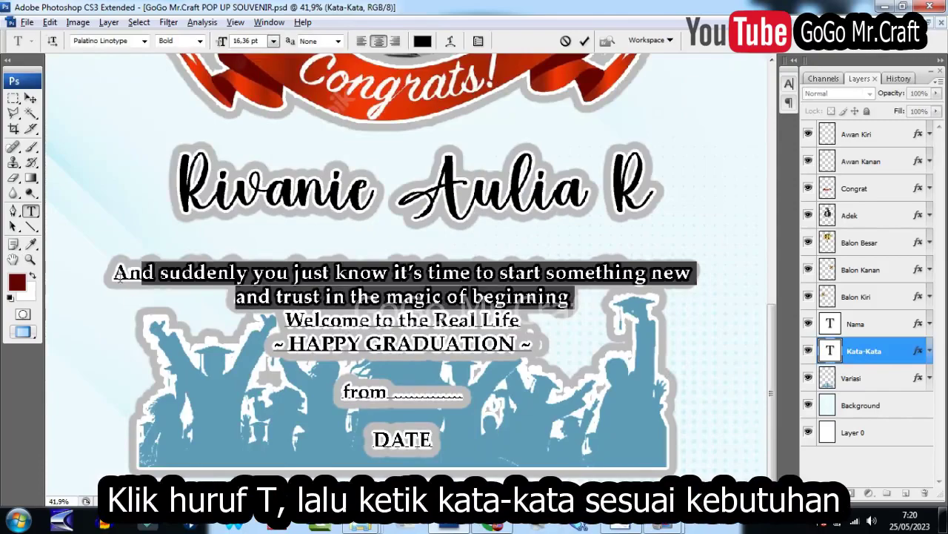
{"action": "left_click_drag", "start_coordinate": [394, 394], "coordinate": [464, 396]}
{"action": "type", "text": "a Heri & Teh"}
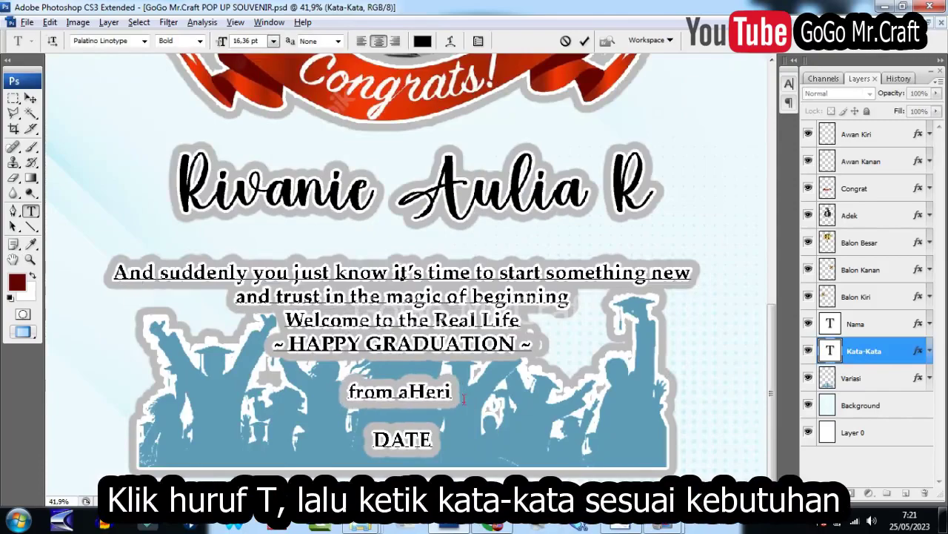
{"action": "type", "text": " Putri"}
{"action": "left_click", "coordinate": [357, 390]}
{"action": "double_click", "coordinate": [402, 440]}
{"action": "type", "text": "May, 16"}
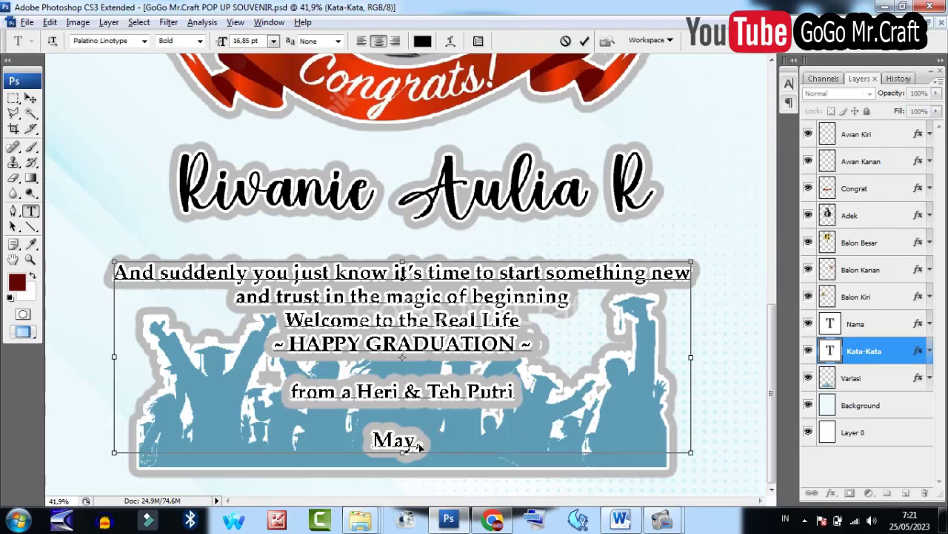
{"action": "type", "text": " 2023"}
{"action": "left_click", "coordinate": [584, 41]}
Fit the card on screen and open Print scaled to fit media at 97.17%.
{"action": "key", "text": "v"}
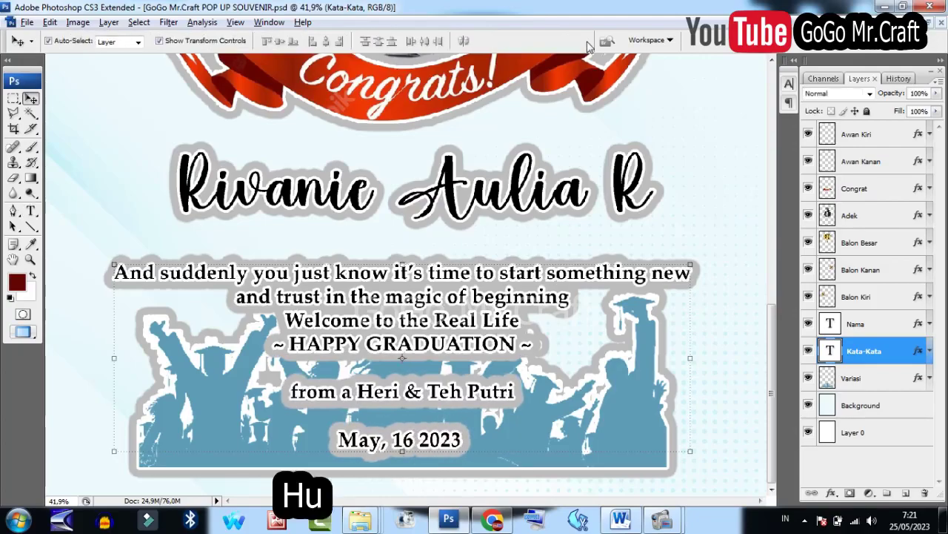
{"action": "key", "text": "z"}
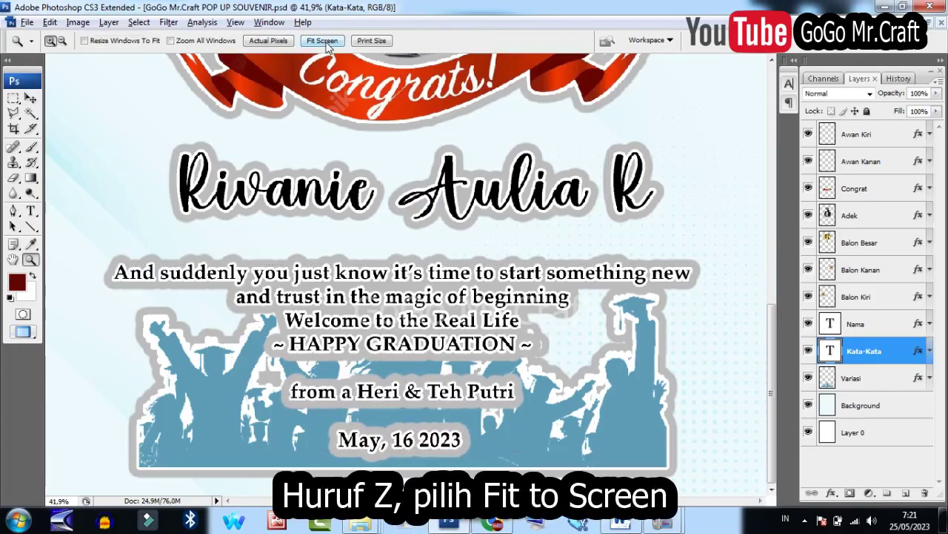
{"action": "left_click", "coordinate": [323, 41]}
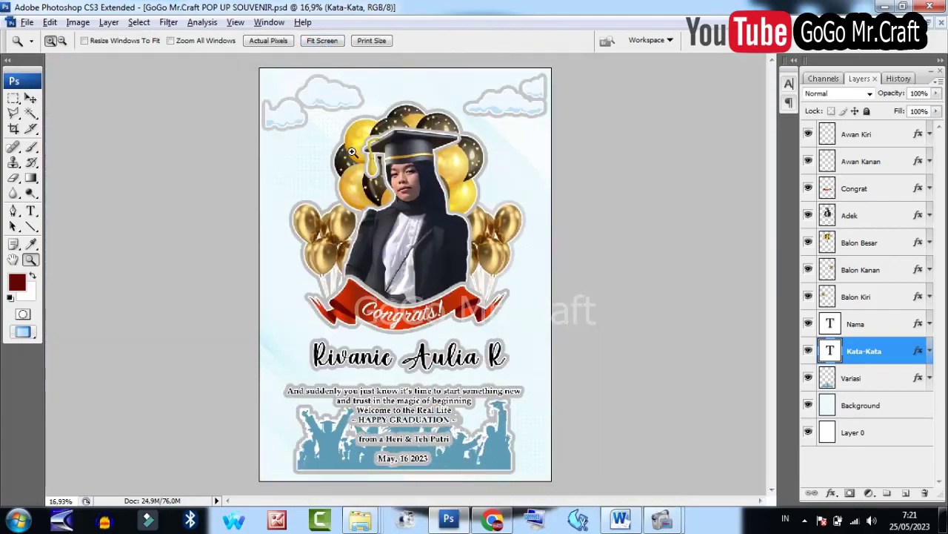
{"action": "left_click", "coordinate": [28, 23]}
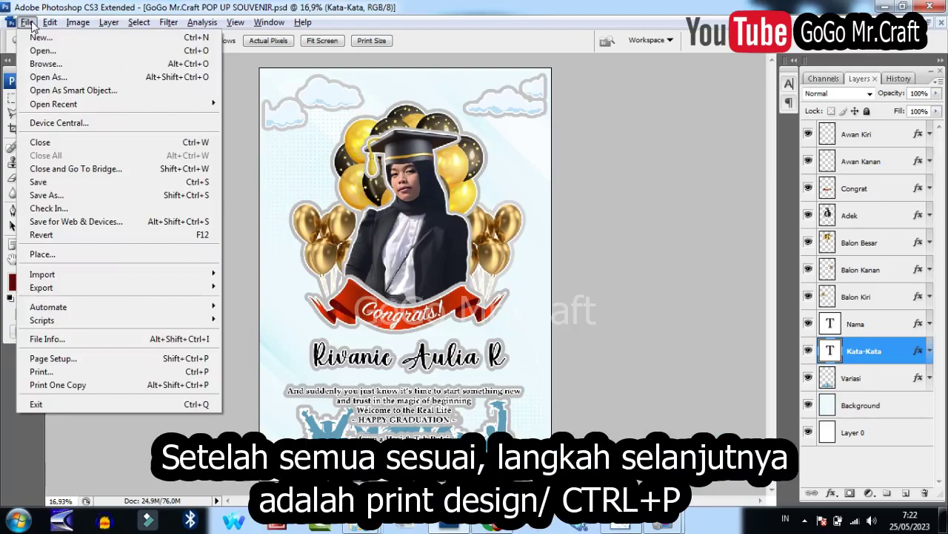
{"action": "left_click", "coordinate": [160, 372]}
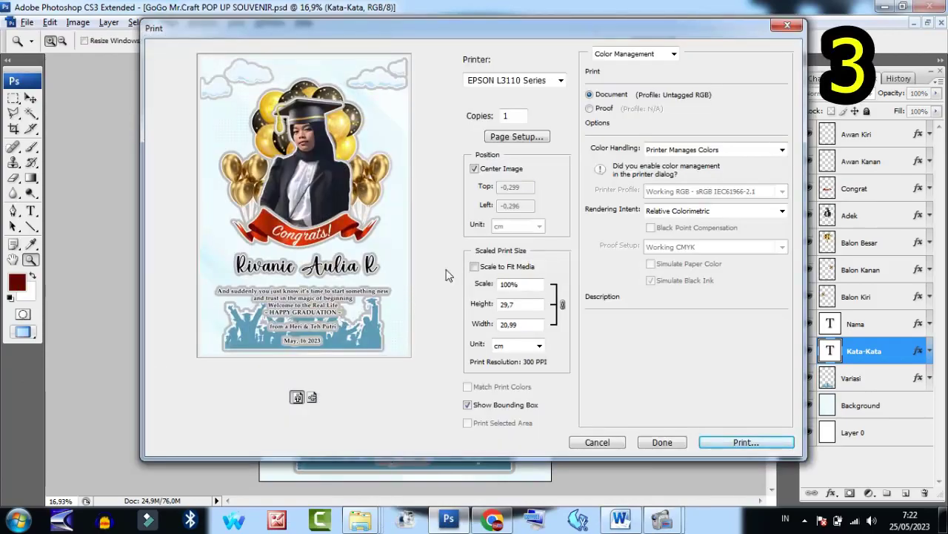
{"action": "left_click", "coordinate": [488, 272]}
{"action": "left_click", "coordinate": [507, 139]}
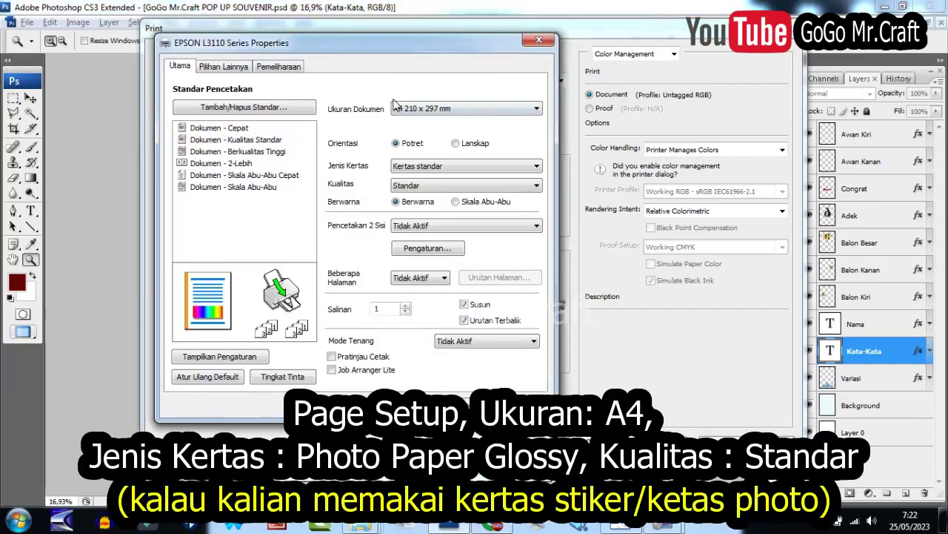
Set the EPSON L3110 paper type to Kertas standar and copies to 2 on A4.
{"action": "left_click", "coordinate": [443, 166]}
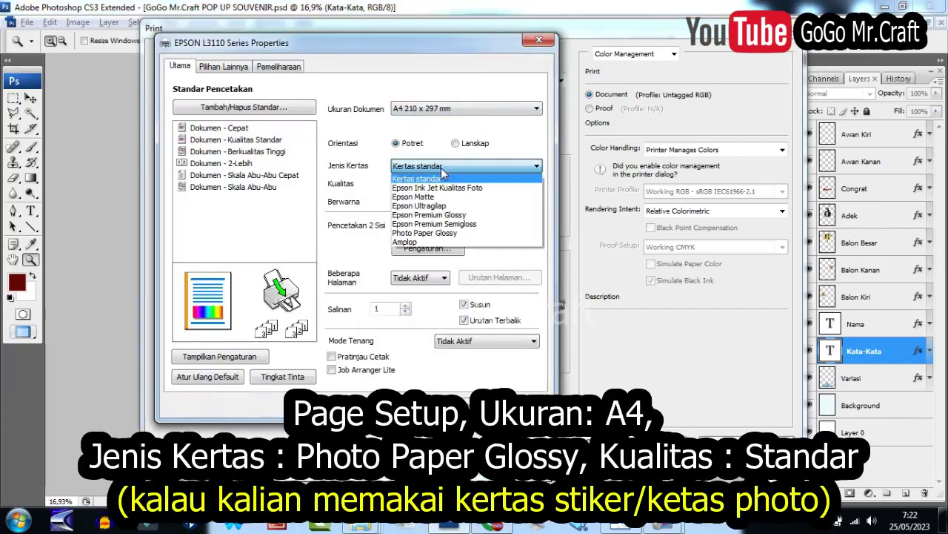
{"action": "left_click", "coordinate": [437, 233]}
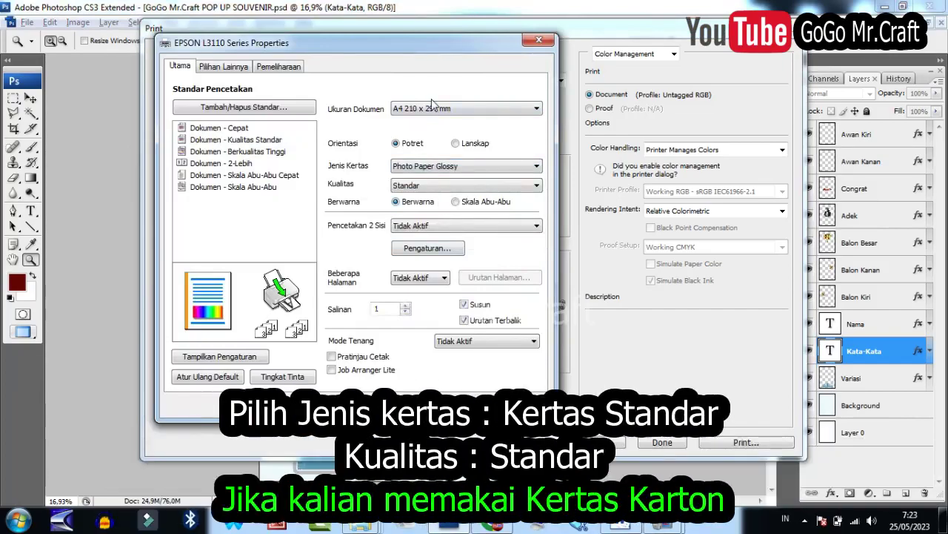
{"action": "left_click", "coordinate": [419, 167]}
{"action": "left_click", "coordinate": [407, 177]}
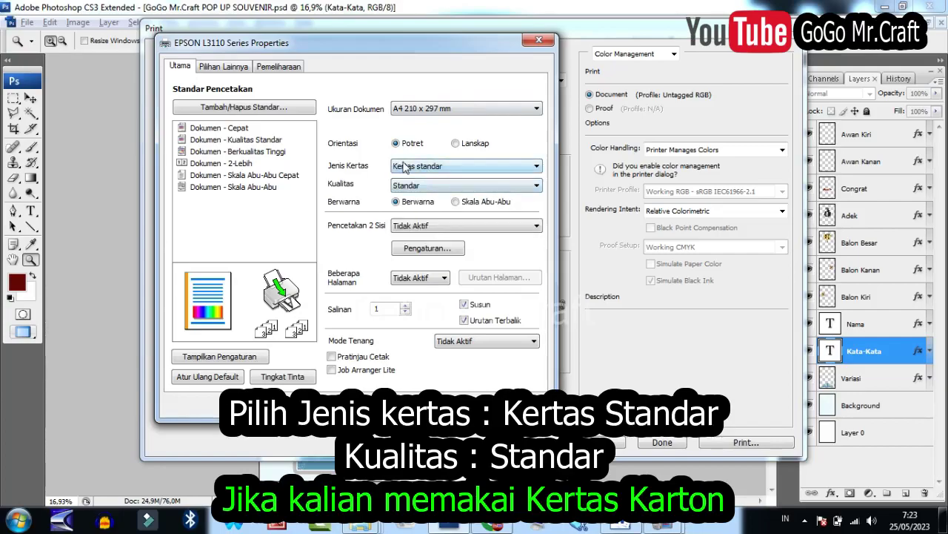
{"action": "left_click", "coordinate": [406, 305]}
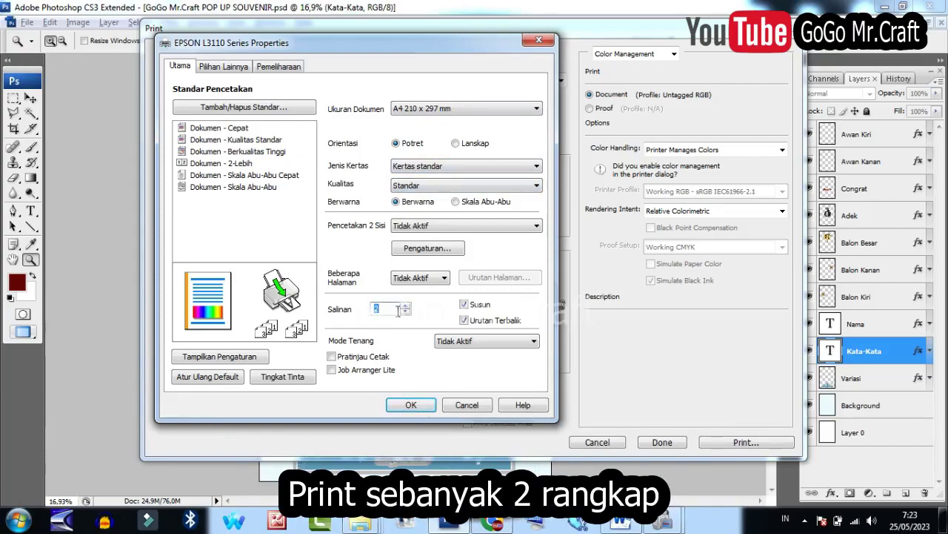